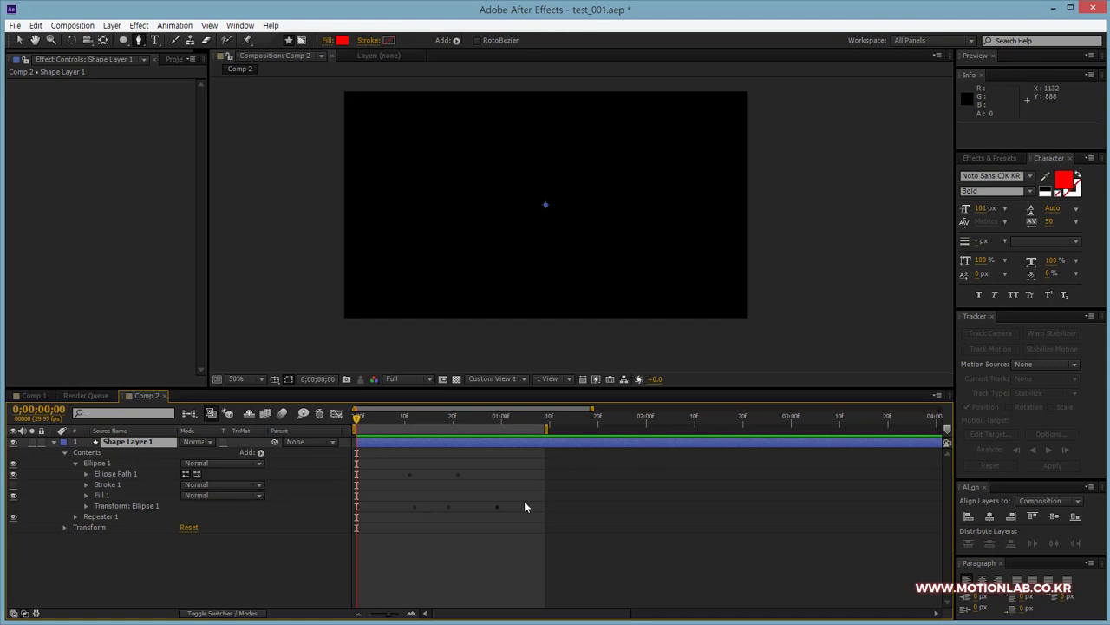
- Review the animation, then reveal Shape Layer 1's keyframed properties with U
key(space)
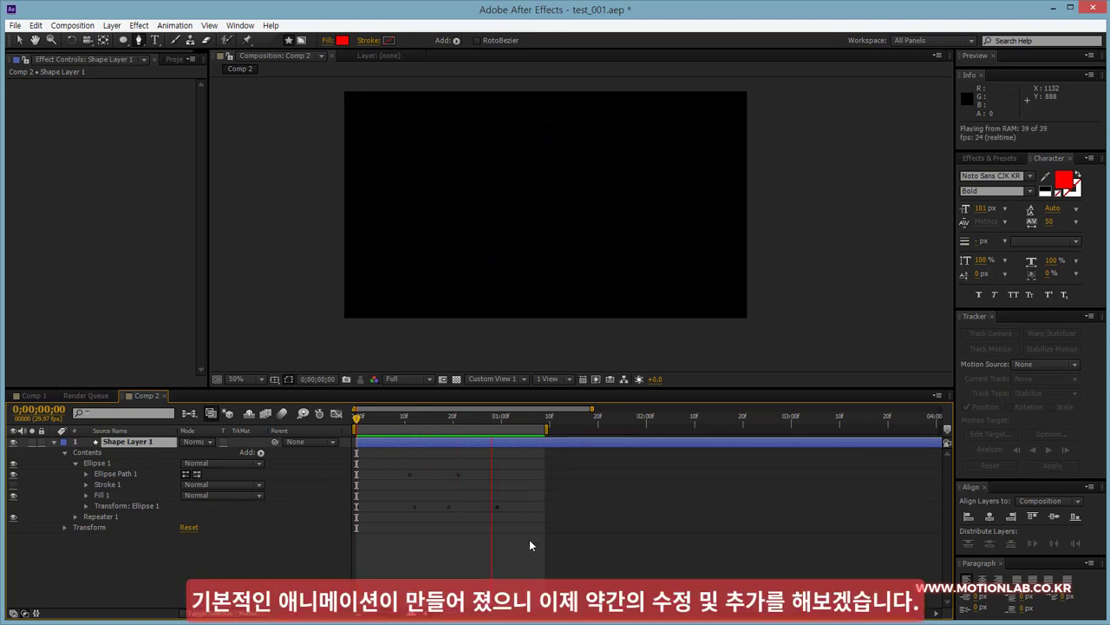
key(space)
key(space)
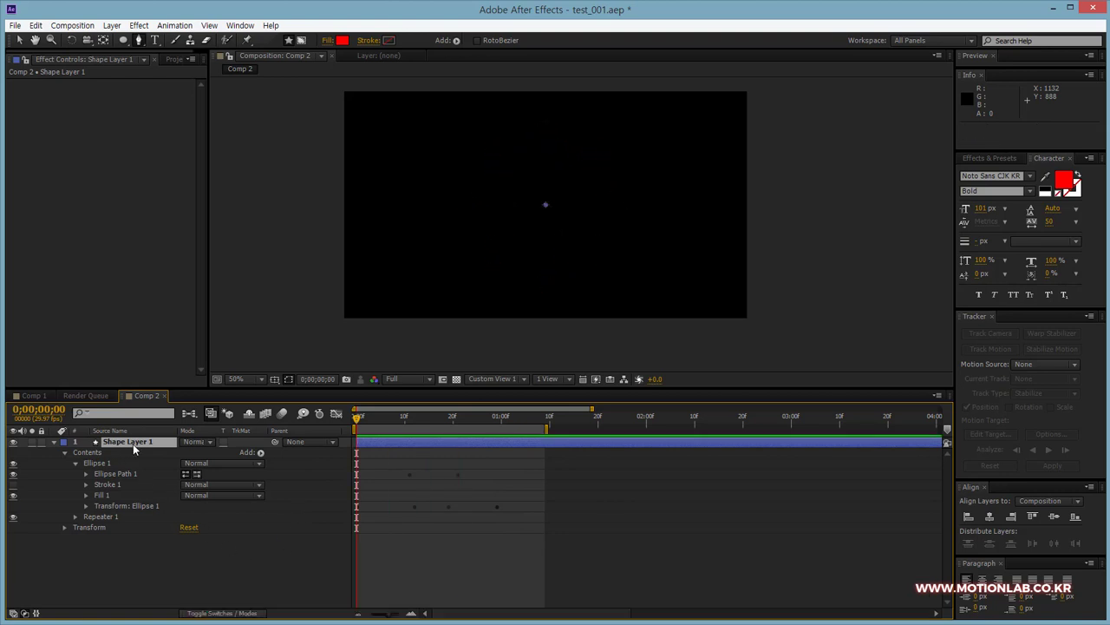
click(132, 443)
key(u)
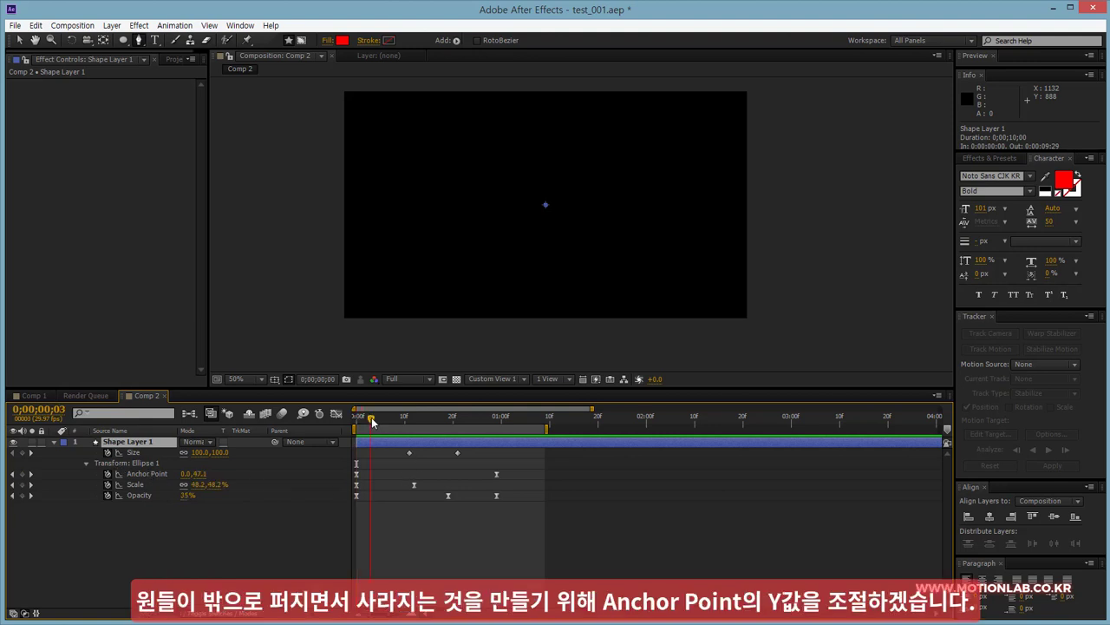
- At frame 28, raise the last Anchor Point keyframe to 0.0, 353.0 and preview the wider spread
mouse_move(357, 418)
mouse_down()
mouse_move(464, 438)
mouse_move(356, 432)
mouse_up()
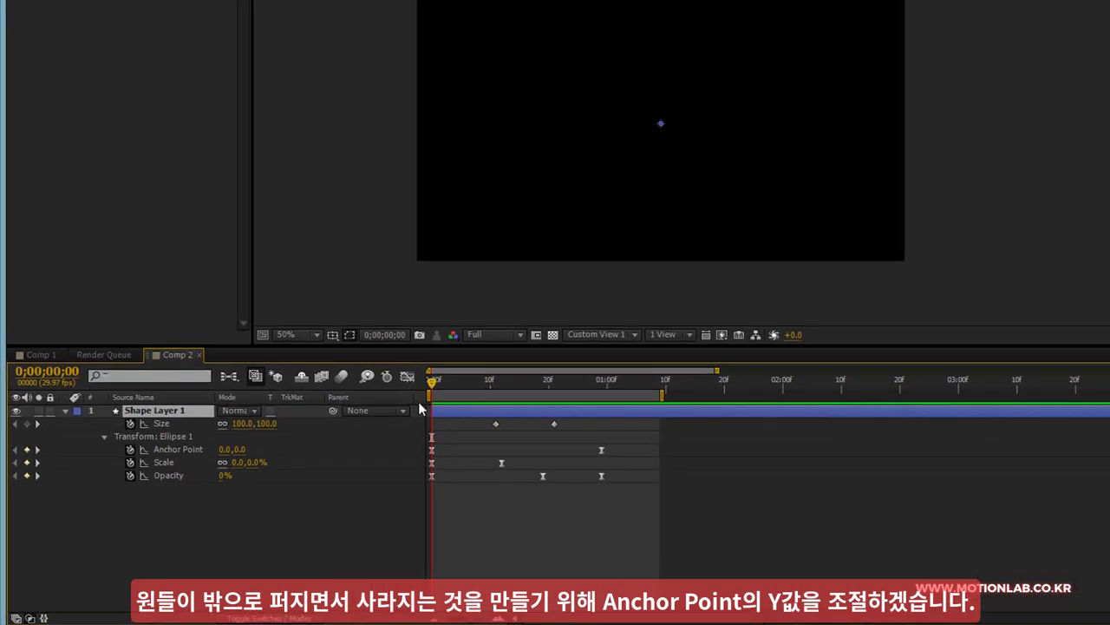
drag(431, 418, 600, 419)
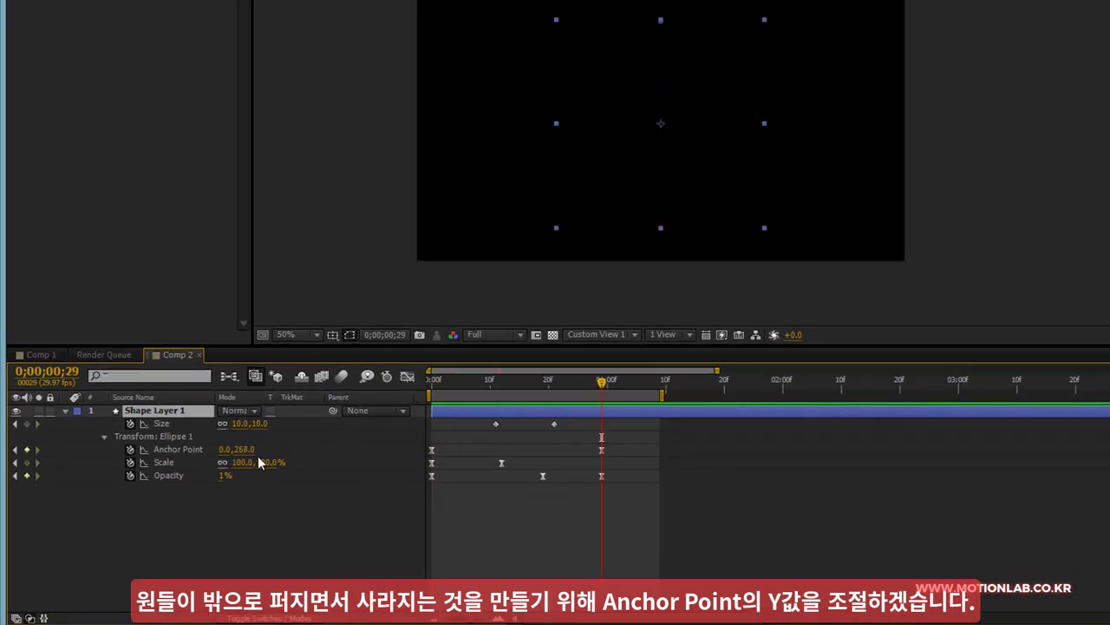
drag(242, 450, 321, 441)
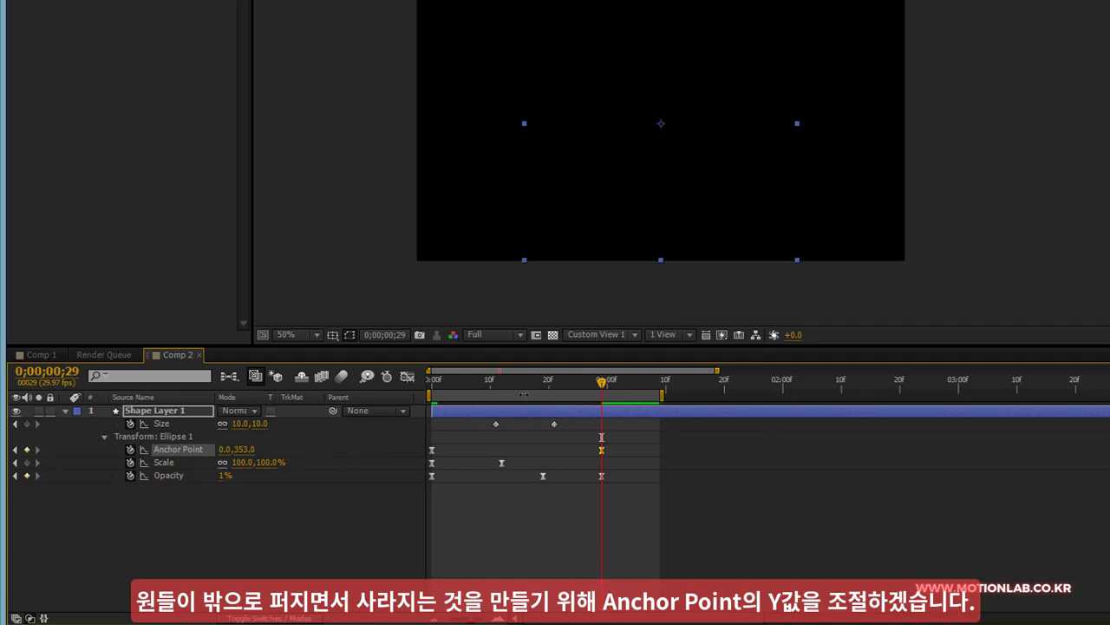
key(space)
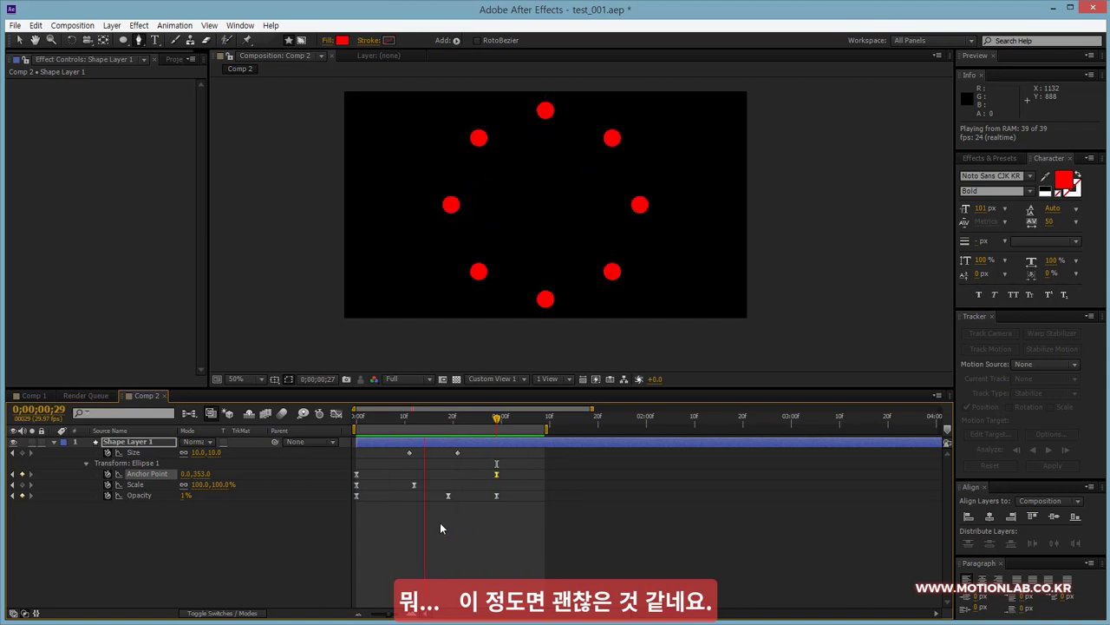
key(space)
- Add a comp-sized red Rectangle 1 to Shape Layer 1 with the Rectangle Tool and expand its group
mouse_move(448, 422)
mouse_down()
mouse_move(458, 423)
mouse_move(340, 429)
mouse_up()
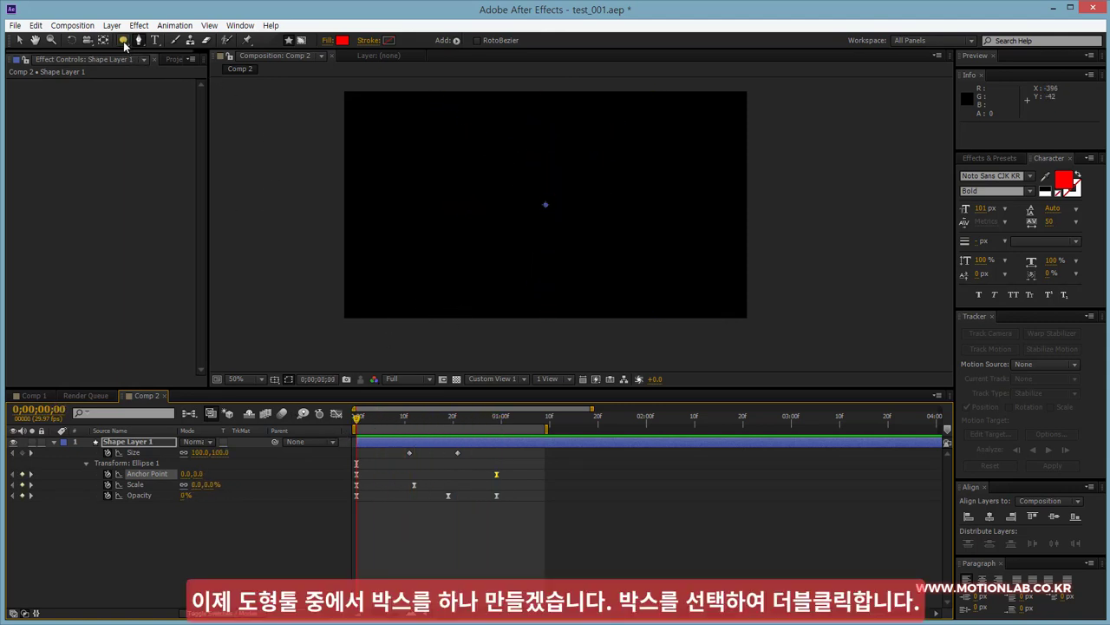
drag(124, 41, 189, 43)
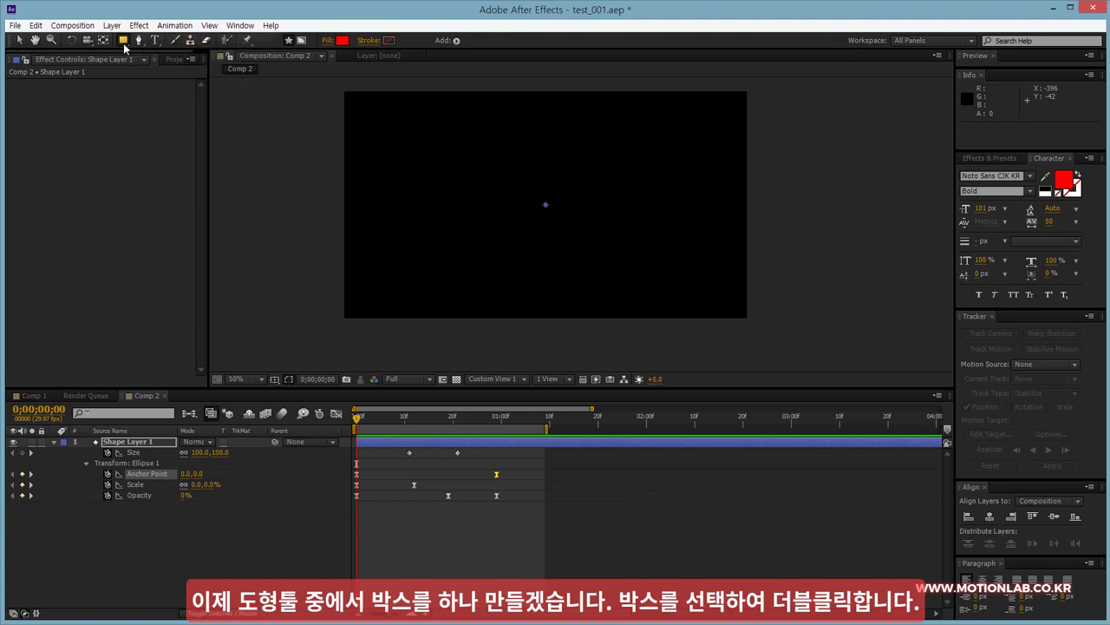
double_click(124, 40)
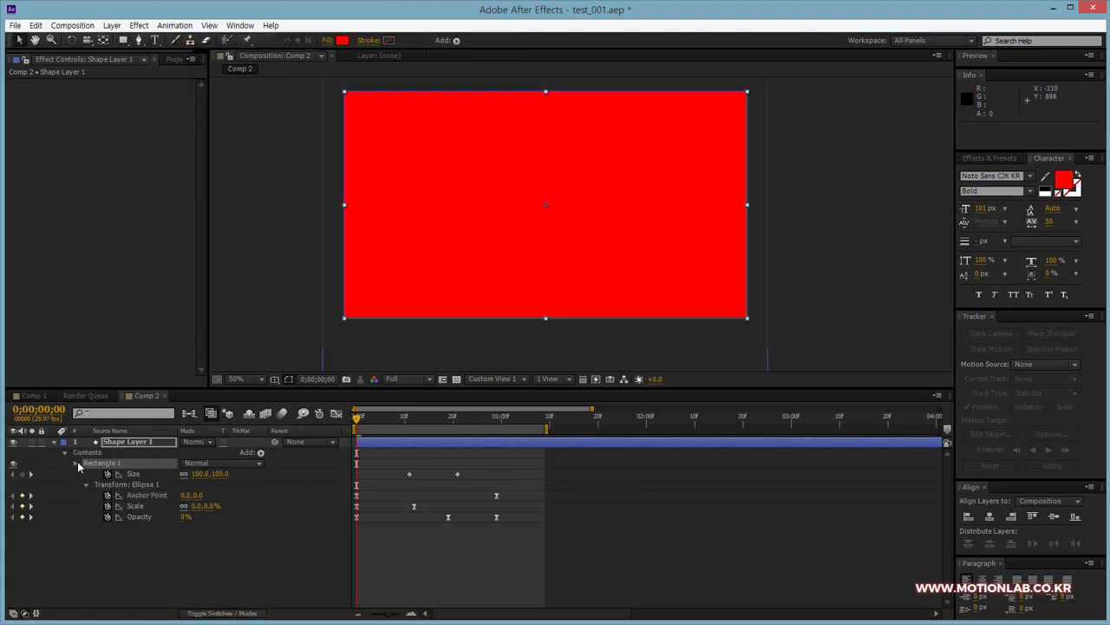
click(75, 462)
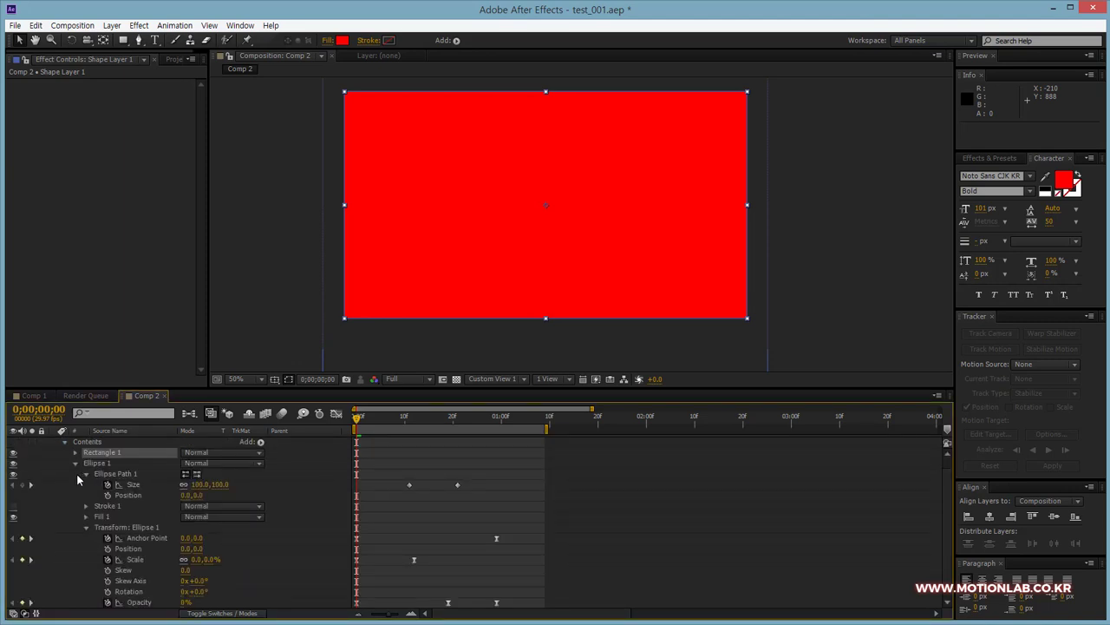
click(75, 463)
click(110, 520)
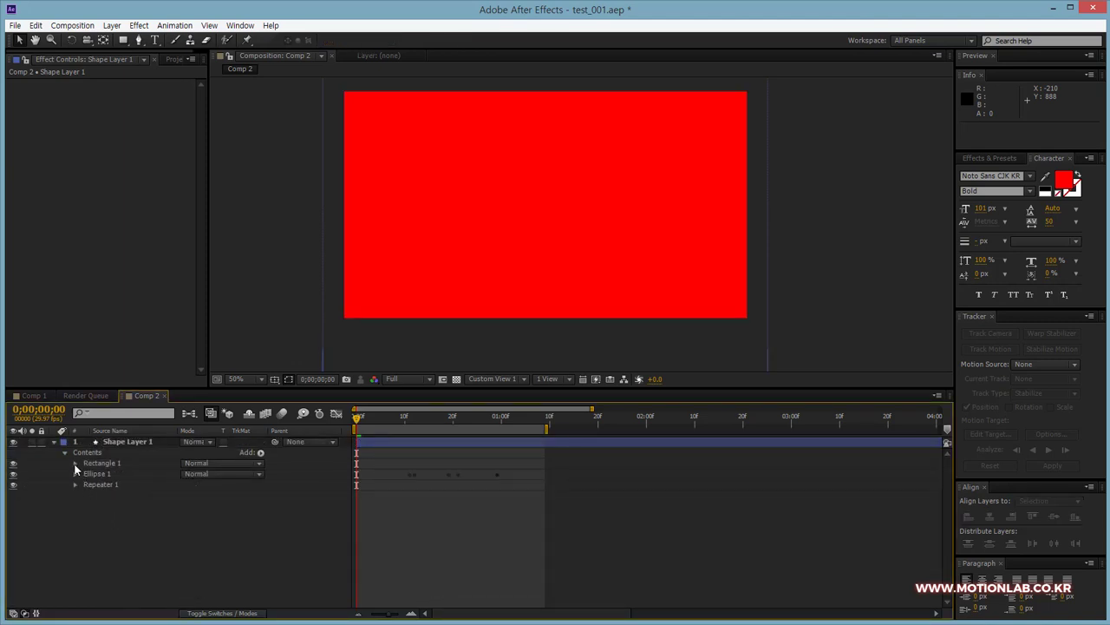
click(74, 462)
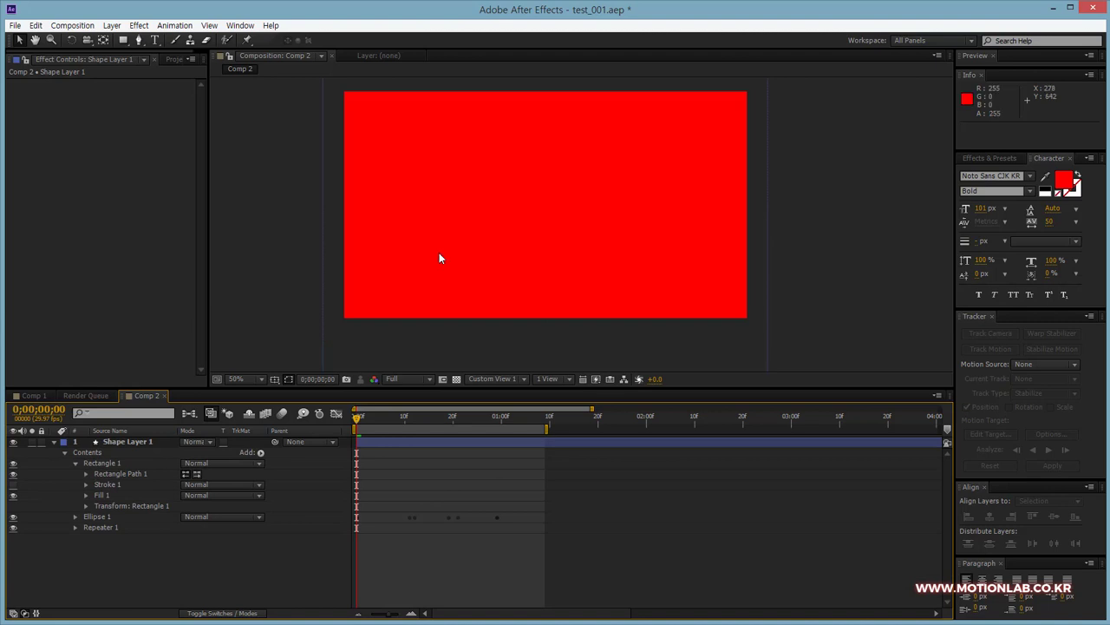
- Drag Rectangle Path 1's side and top handles toward the centre, shrinking it to a tiny box
click(107, 465)
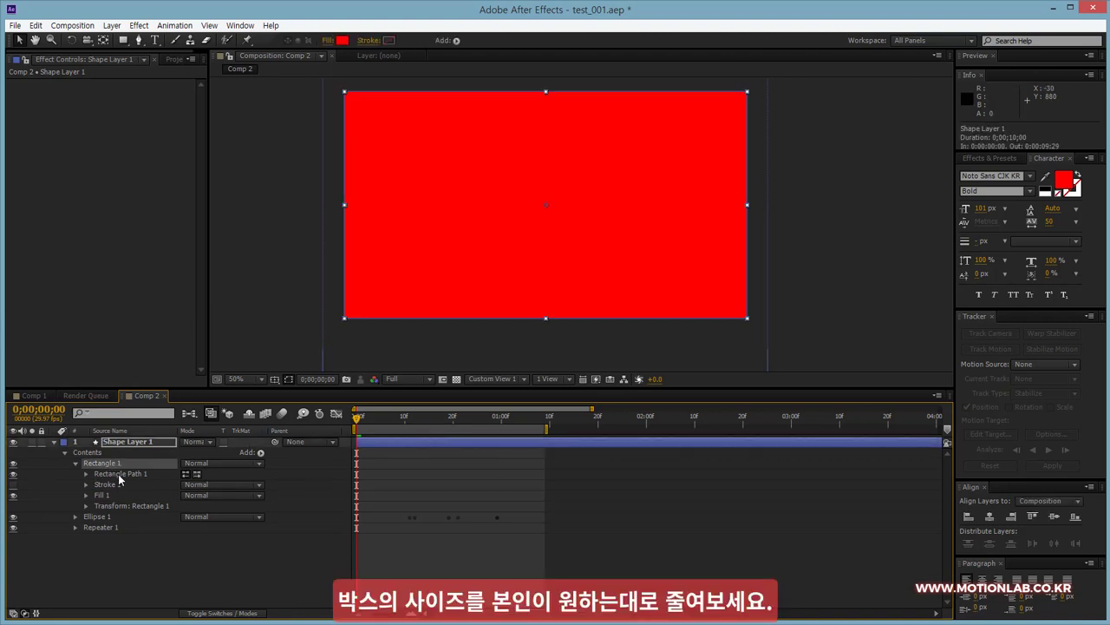
click(119, 474)
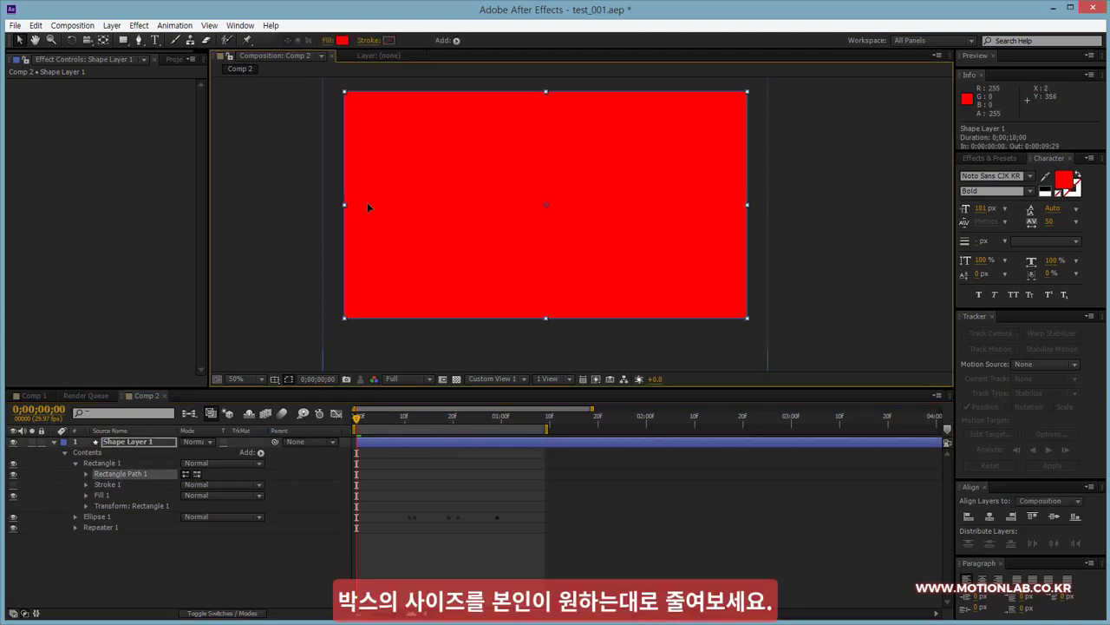
drag(345, 208, 545, 206)
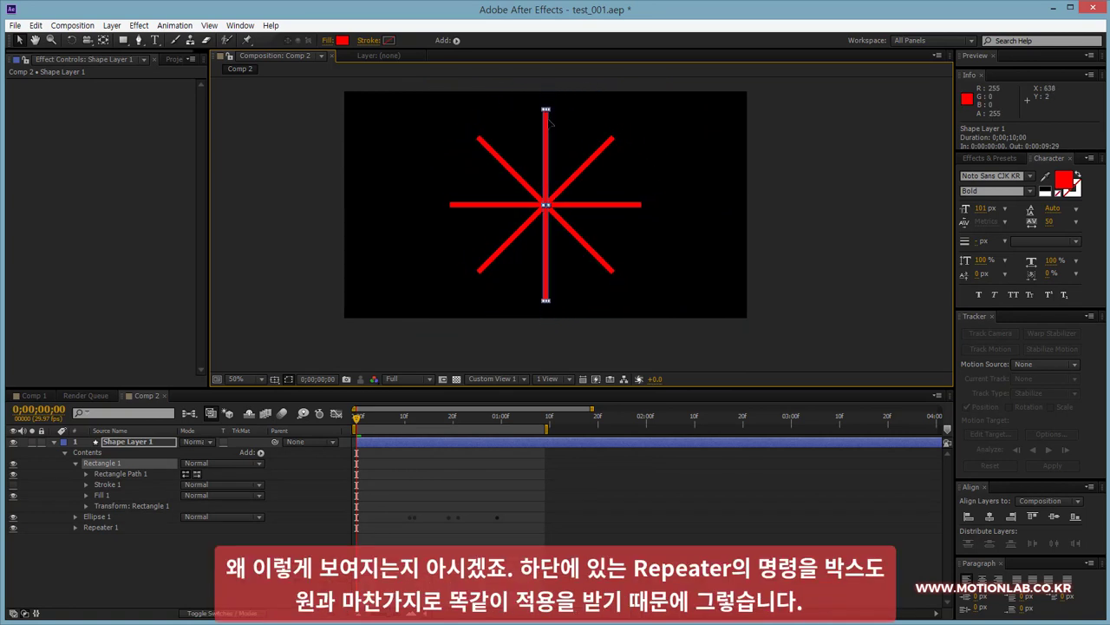
drag(545, 93, 546, 193)
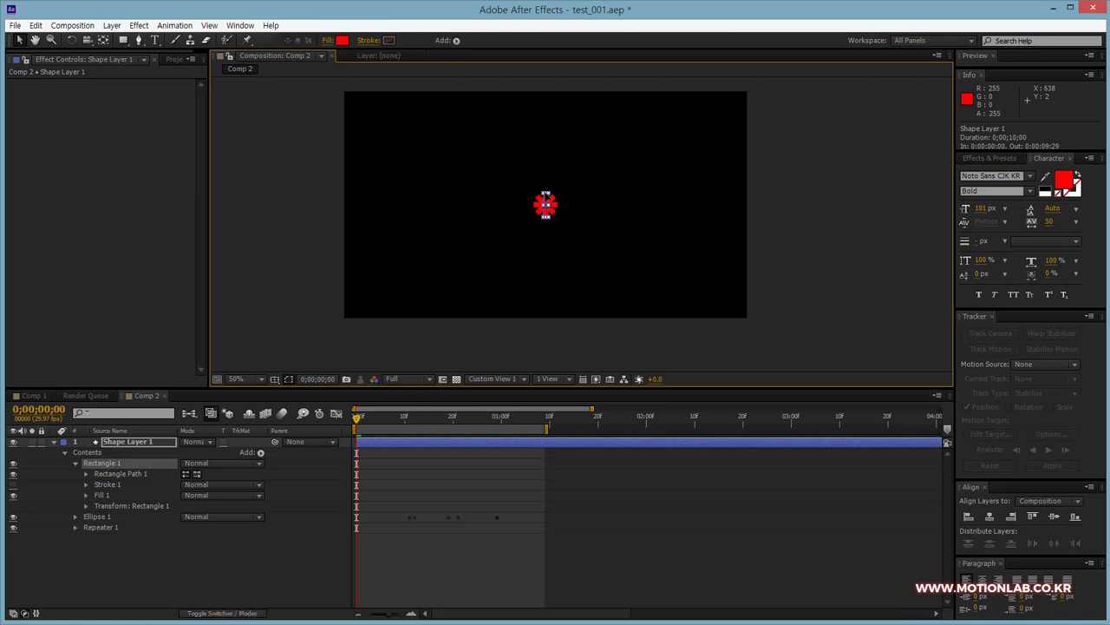
- Keyframe Rectangle Path 1's Size at frame 0 with unlinked values of 10.0, 10.0
click(85, 473)
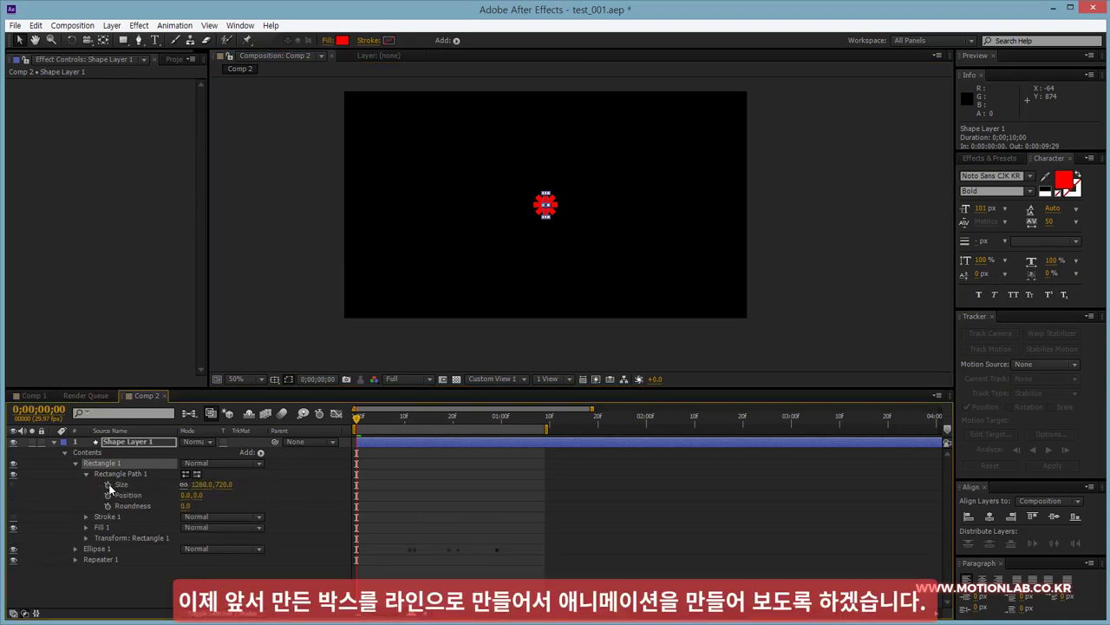
click(108, 484)
click(183, 484)
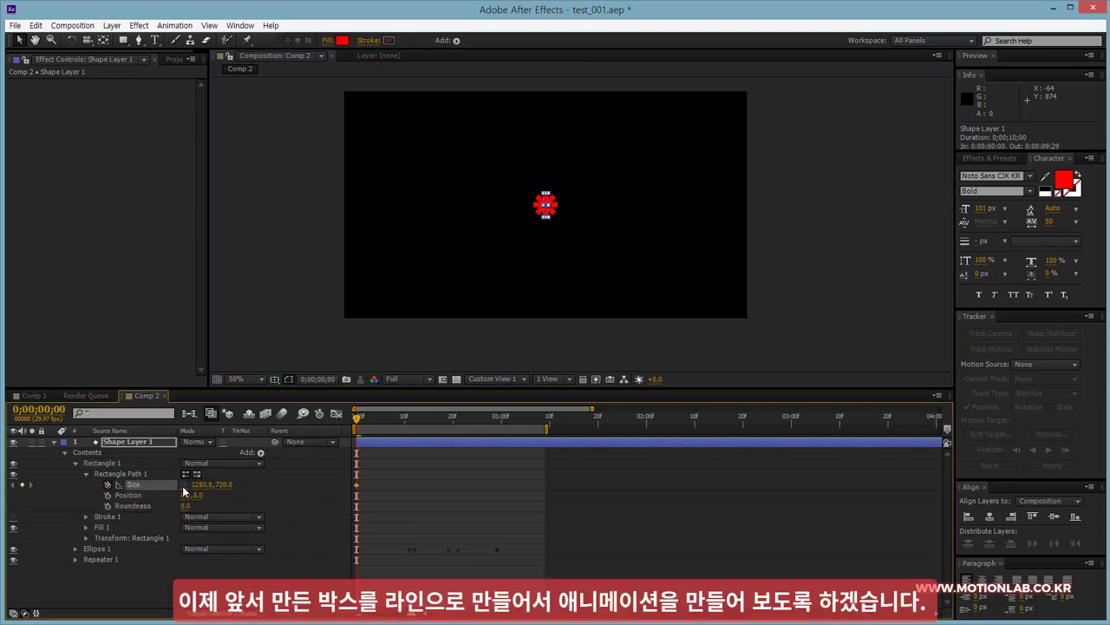
drag(199, 489, 154, 484)
drag(259, 487, 325, 478)
click(202, 486)
text(10)
key(Tab)
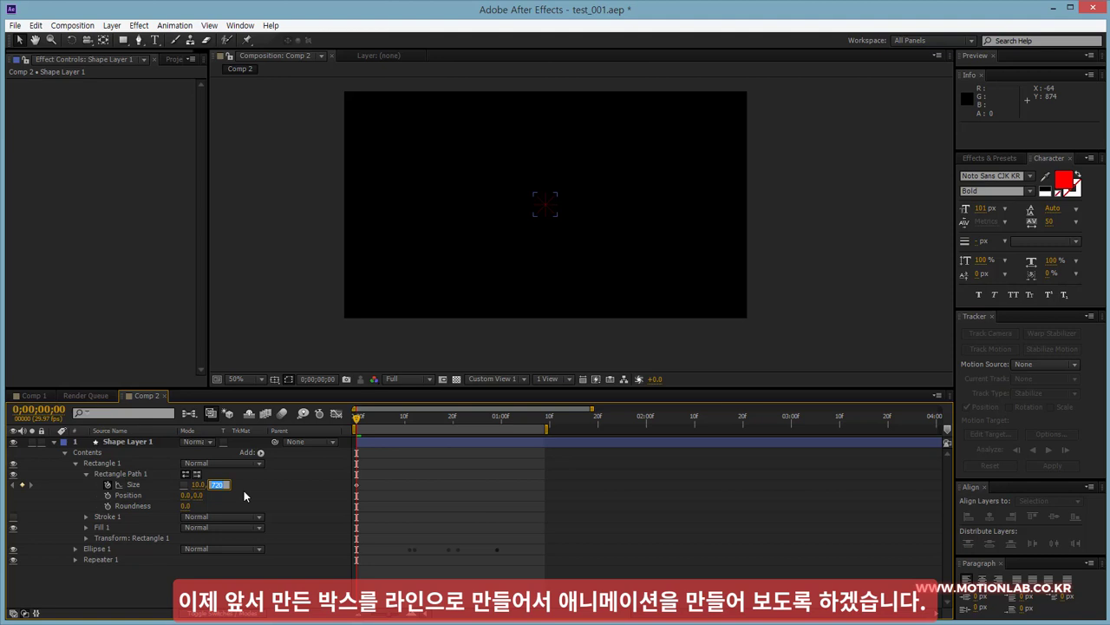
text(0)
key(Return)
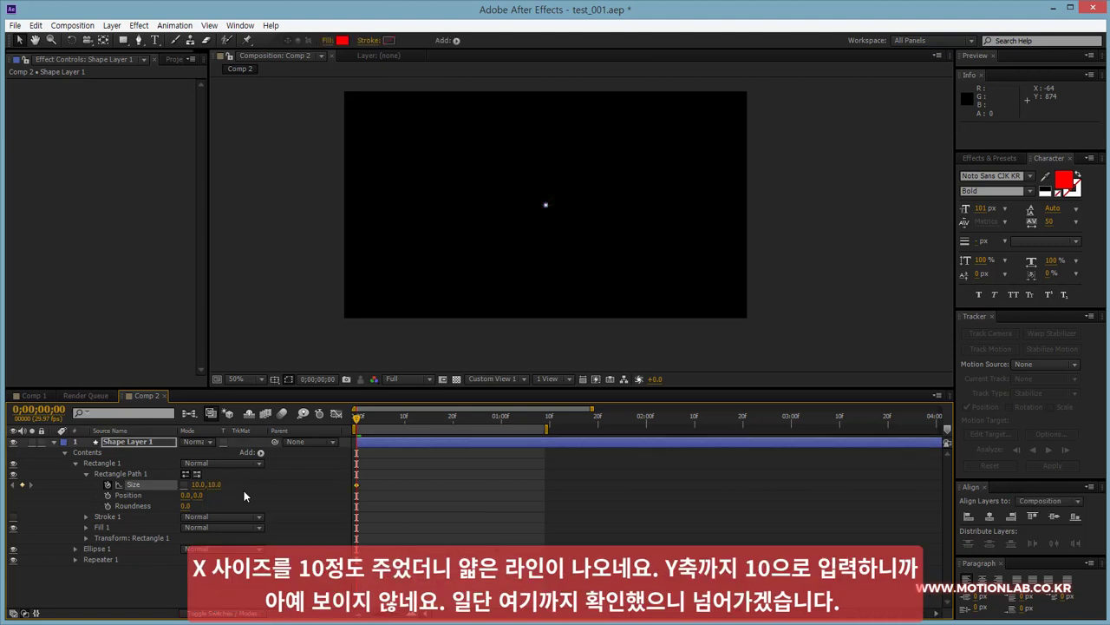
- Check the animation at frame 15 and select the frame-0 Size keyframe
click(353, 552)
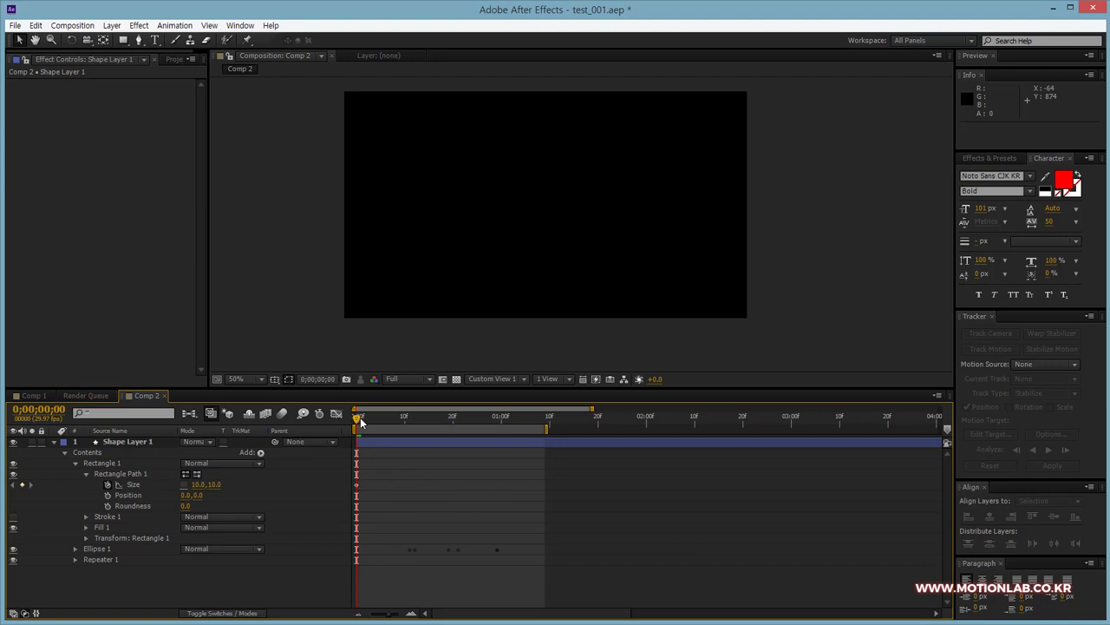
mouse_move(359, 419)
mouse_down()
mouse_move(415, 423)
mouse_move(358, 423)
mouse_up()
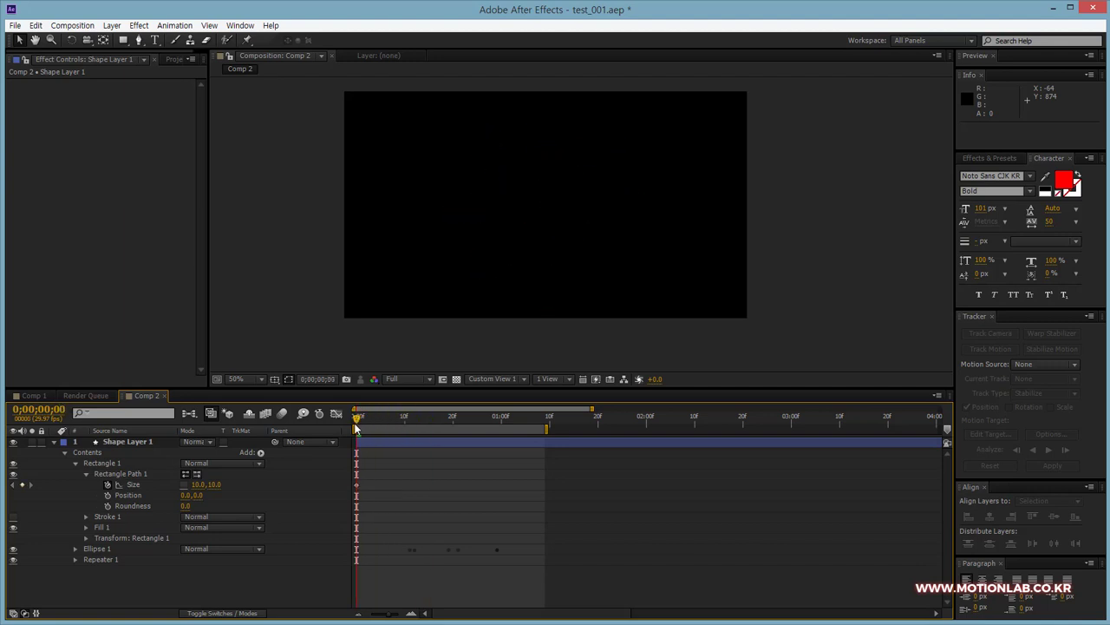
click(356, 486)
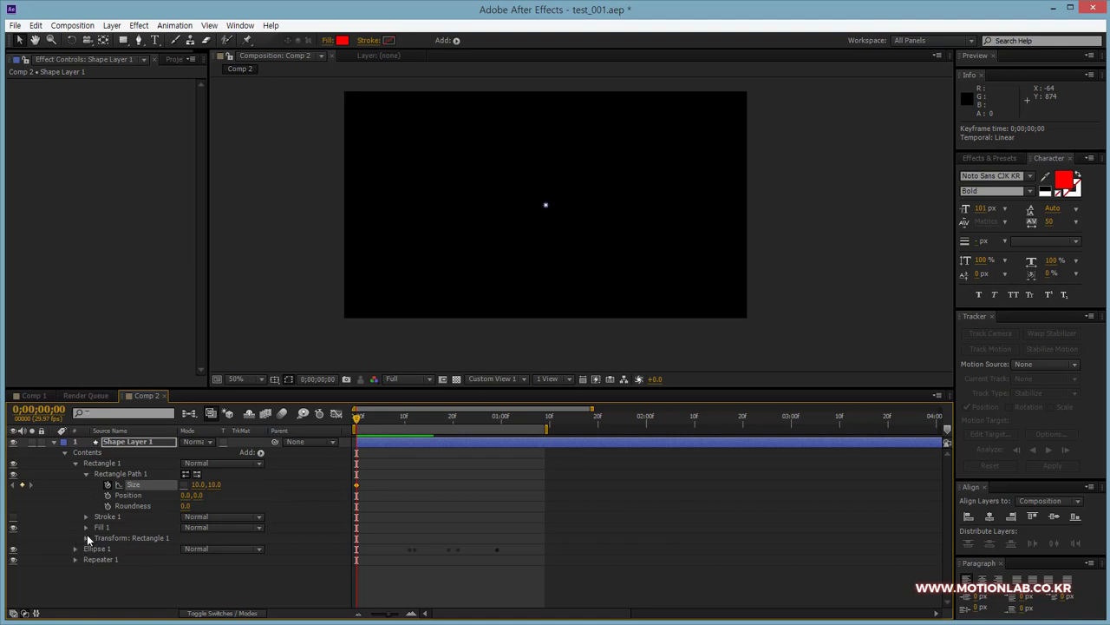
- Enlarge the timeline and set a 0.0, 0.0 Anchor Point keyframe on Transform: Rectangle 1 at frame 0
click(86, 474)
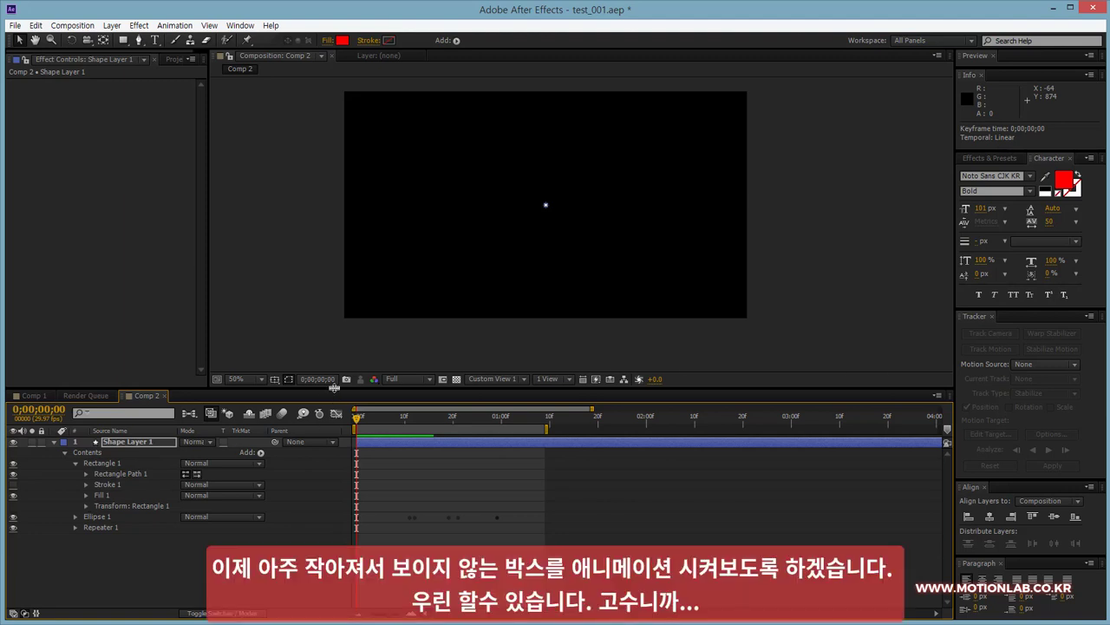
drag(334, 386, 334, 329)
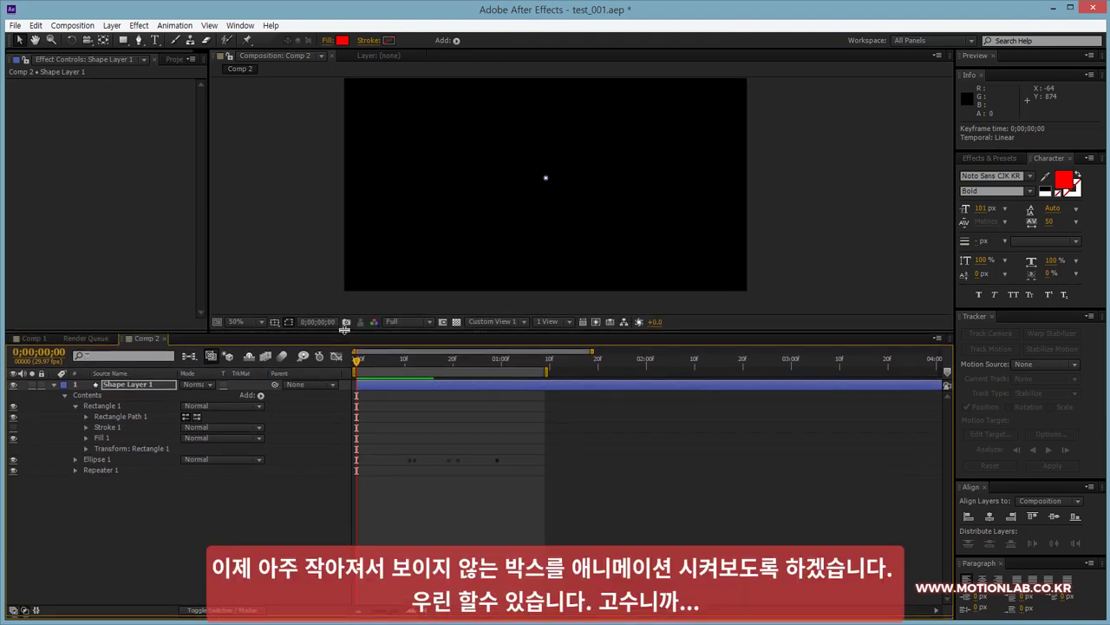
click(87, 448)
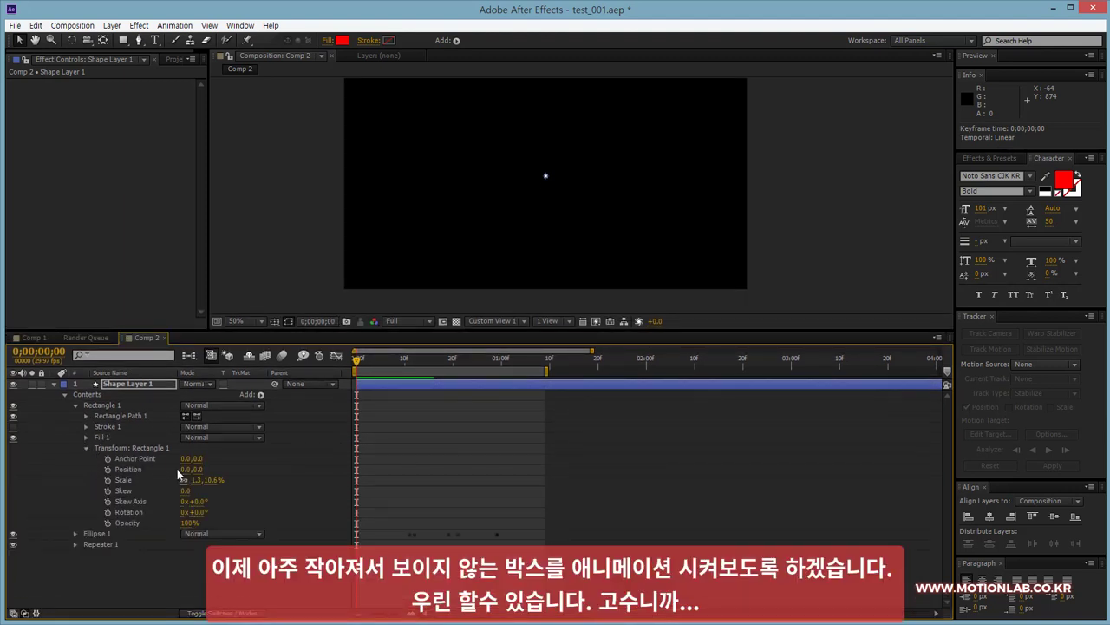
click(108, 458)
- At frame 19, raise the rectangle's Anchor Point Y to 1150, then return to the start
drag(392, 360, 449, 360)
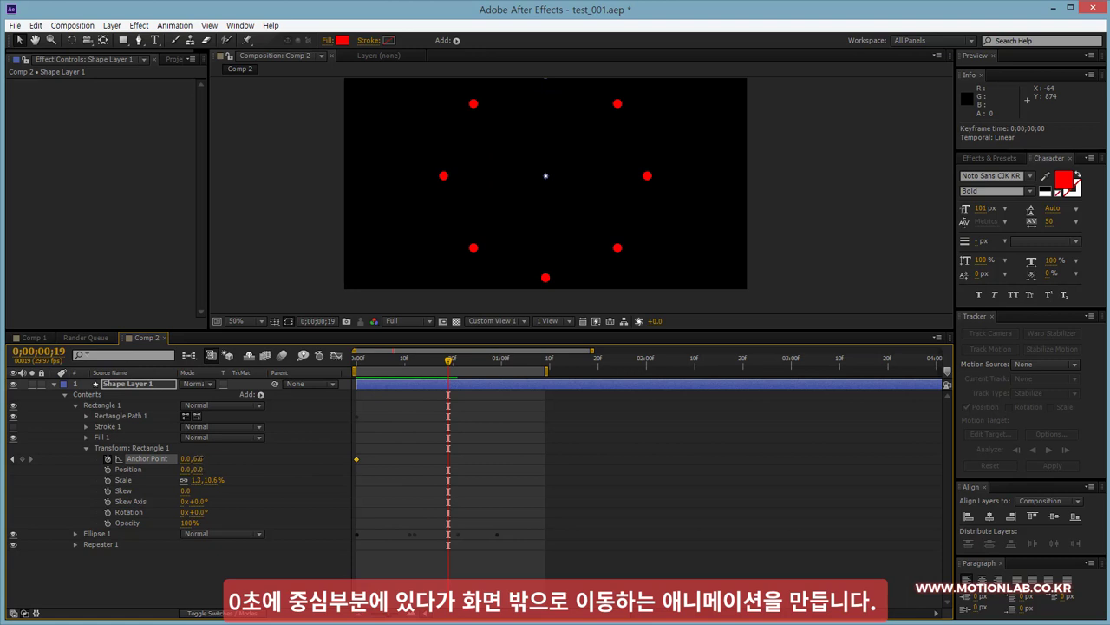
drag(218, 457, 703, 418)
drag(201, 458, 485, 458)
mouse_move(427, 360)
mouse_down()
mouse_move(357, 361)
mouse_move(351, 381)
mouse_up()
click(383, 399)
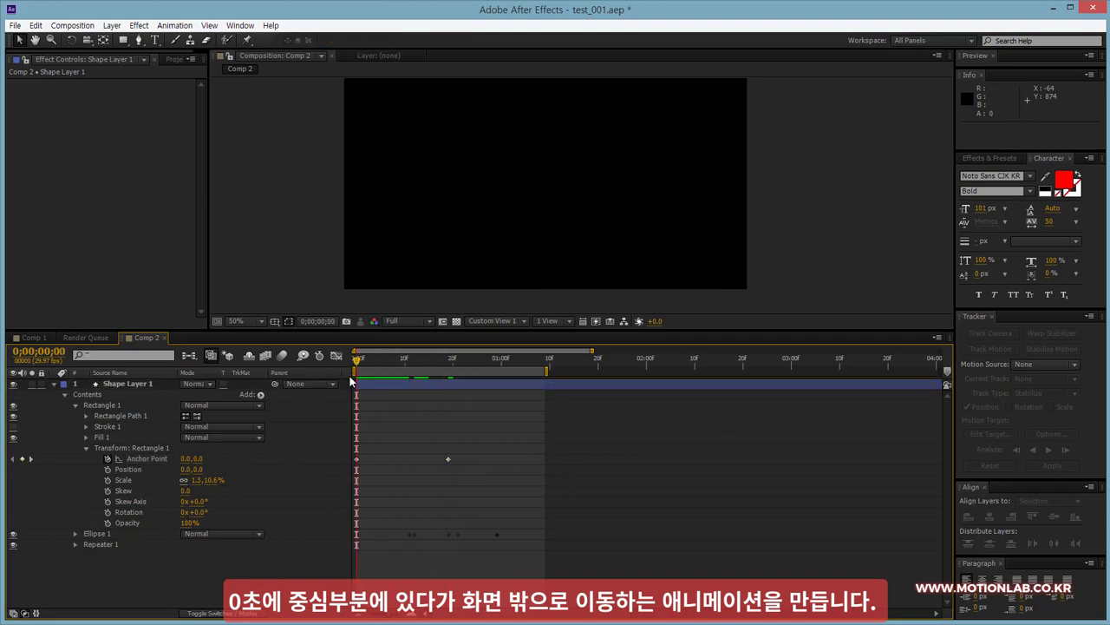
- Set Rectangle Path 1's Size to 30.0, 30.0 and scrub to check the square
click(85, 416)
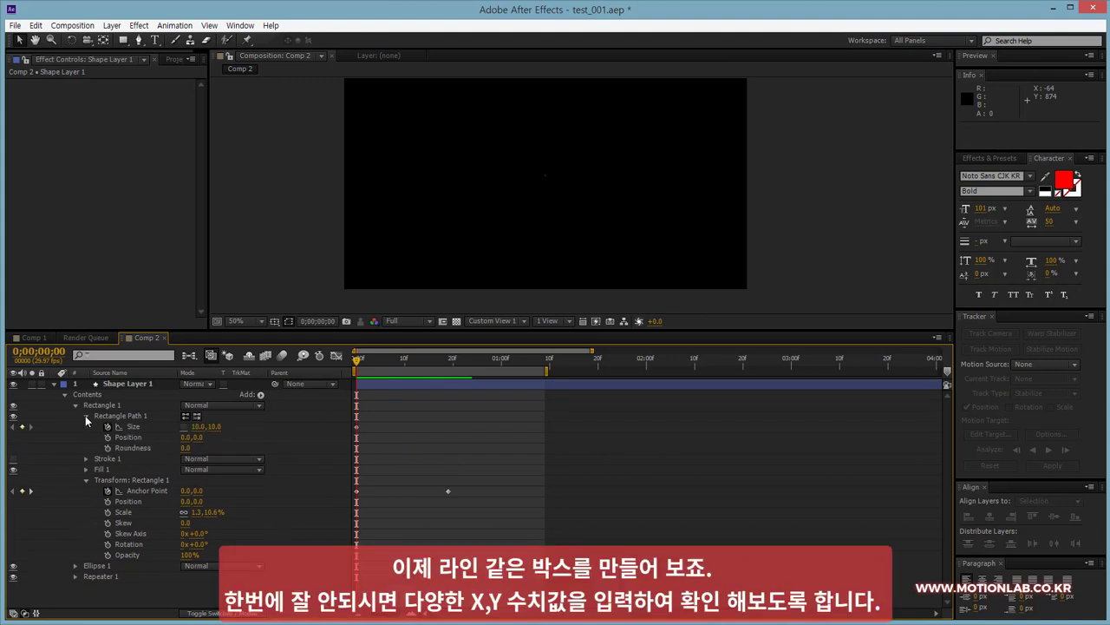
click(198, 427)
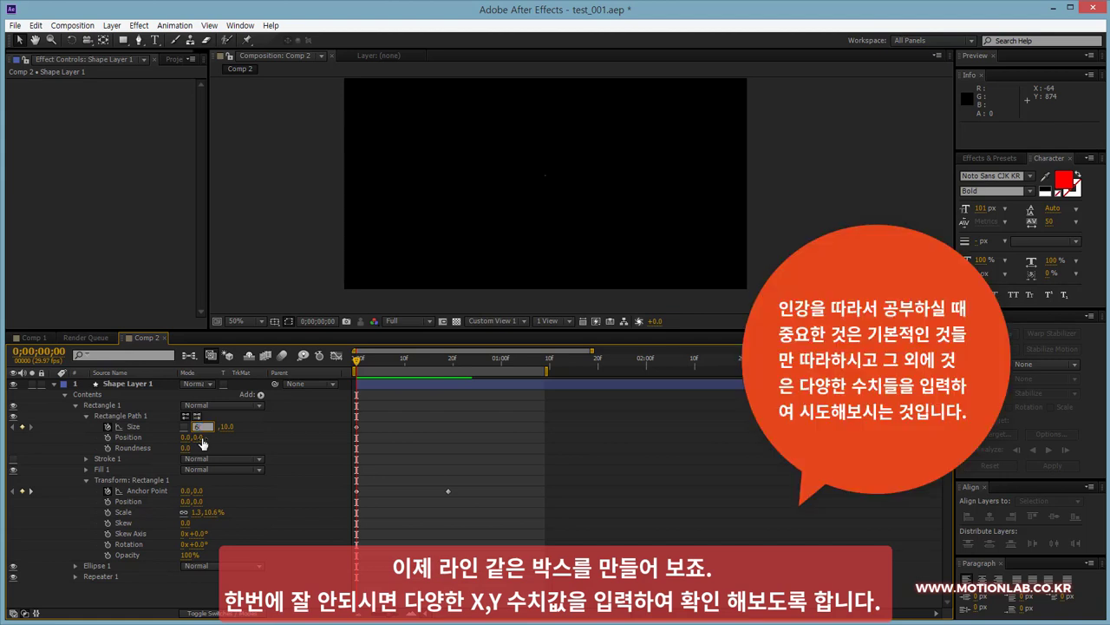
key(Return)
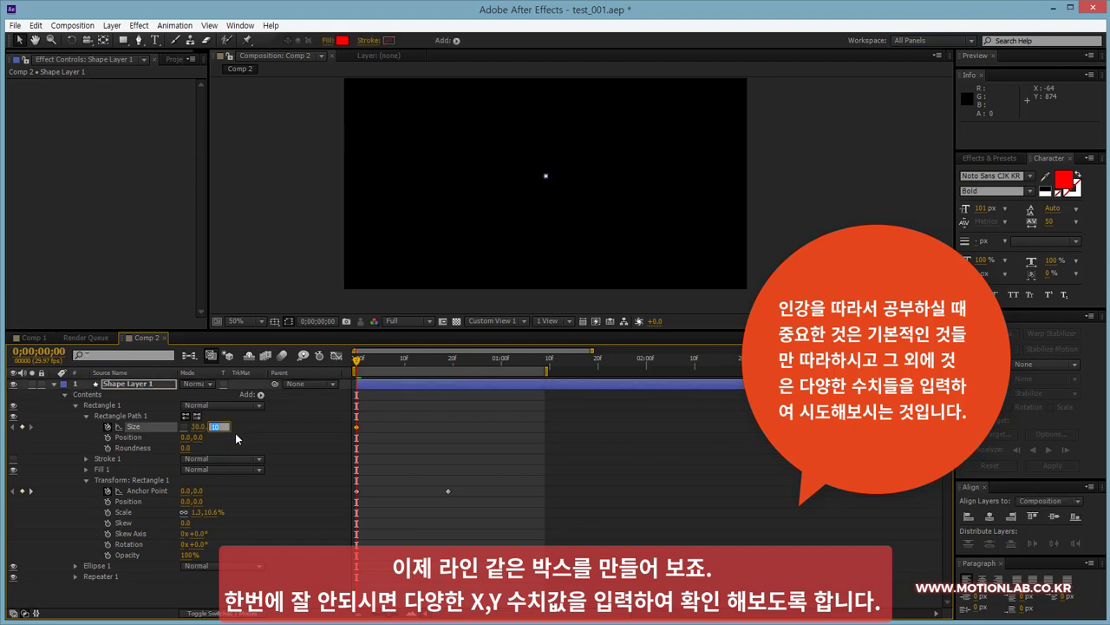
text(30)
click(398, 418)
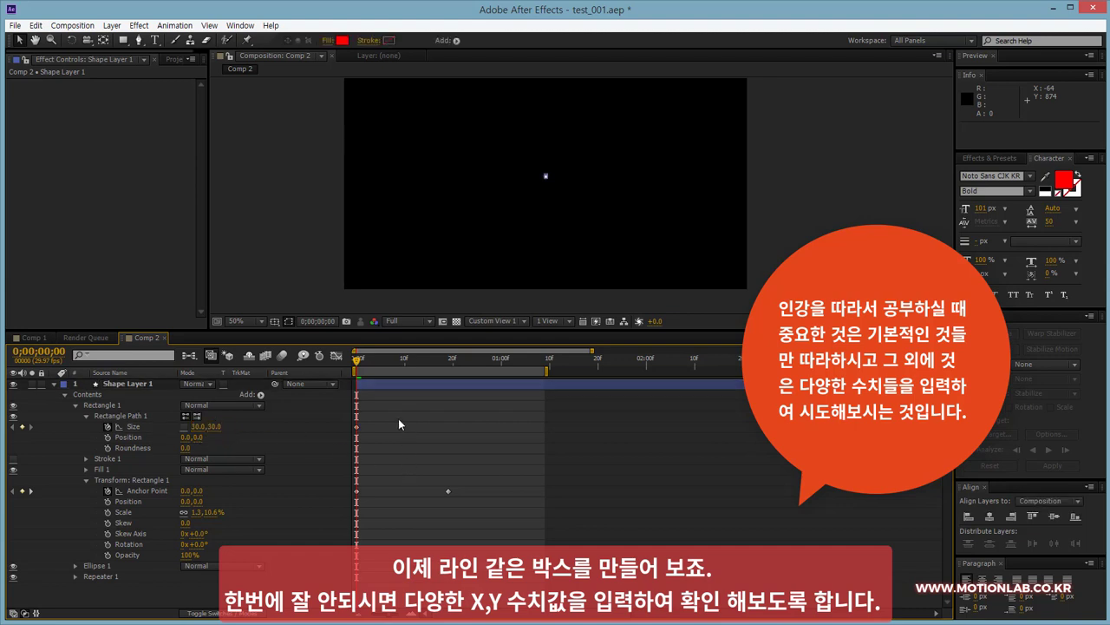
drag(356, 363, 358, 366)
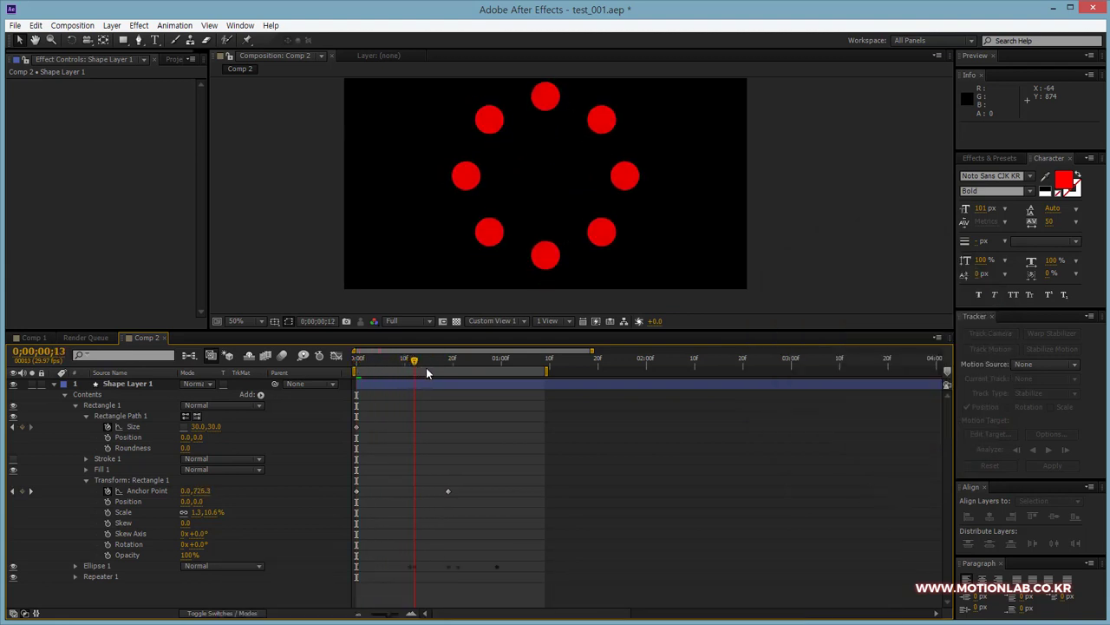
- At frame 9, keyframe the Size height to about 1100, stretching the square into a thin vertical line
drag(358, 366, 400, 363)
click(235, 436)
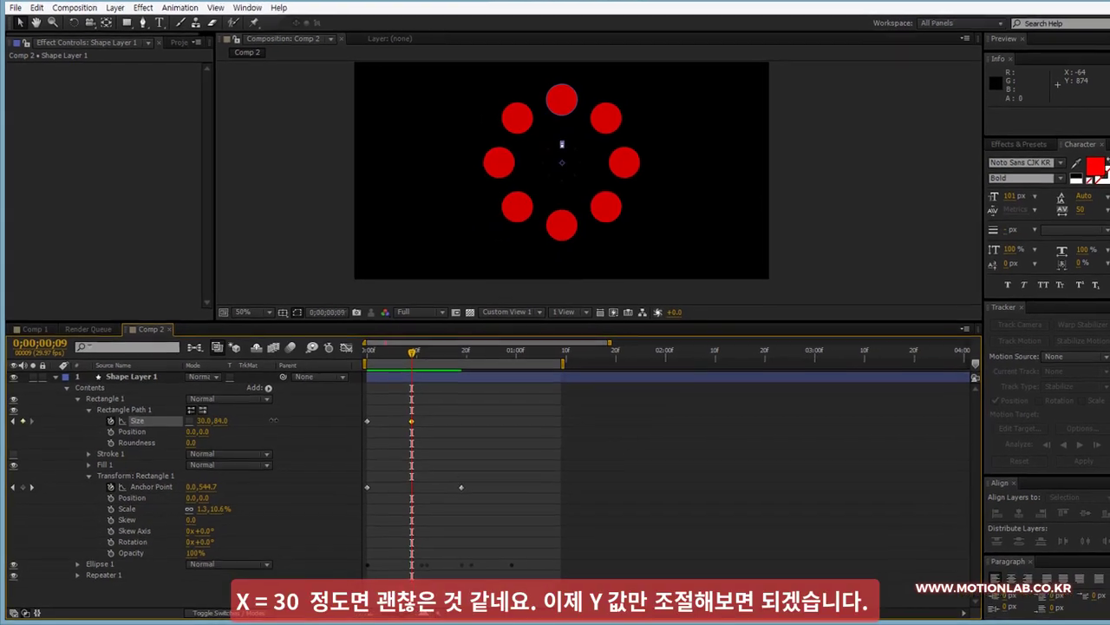
drag(214, 425, 260, 426)
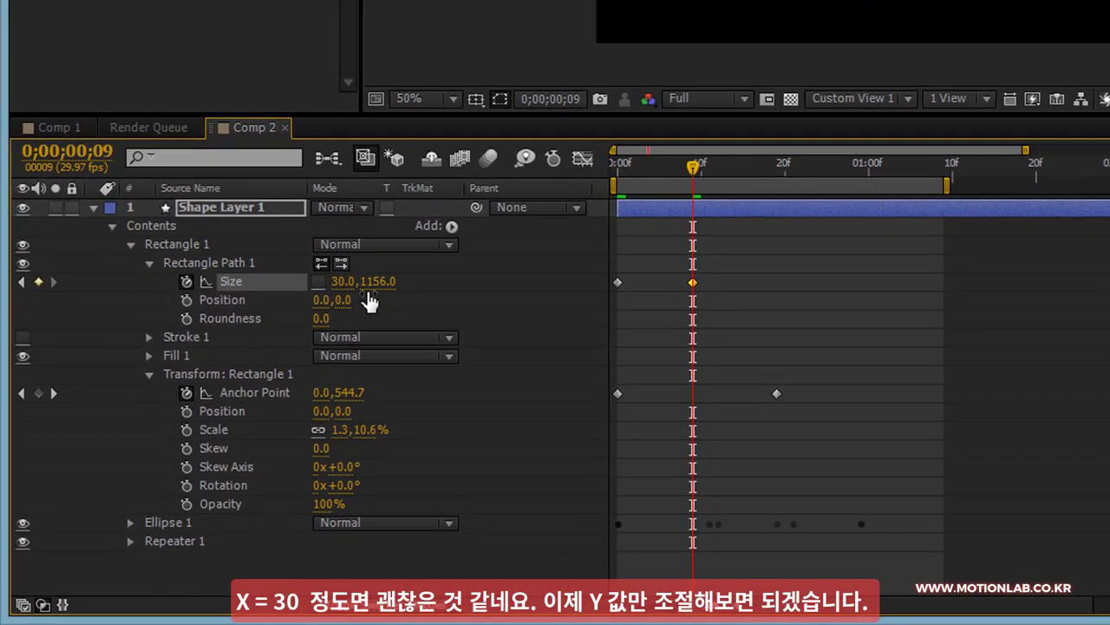
drag(264, 384, 266, 394)
drag(411, 268, 406, 272)
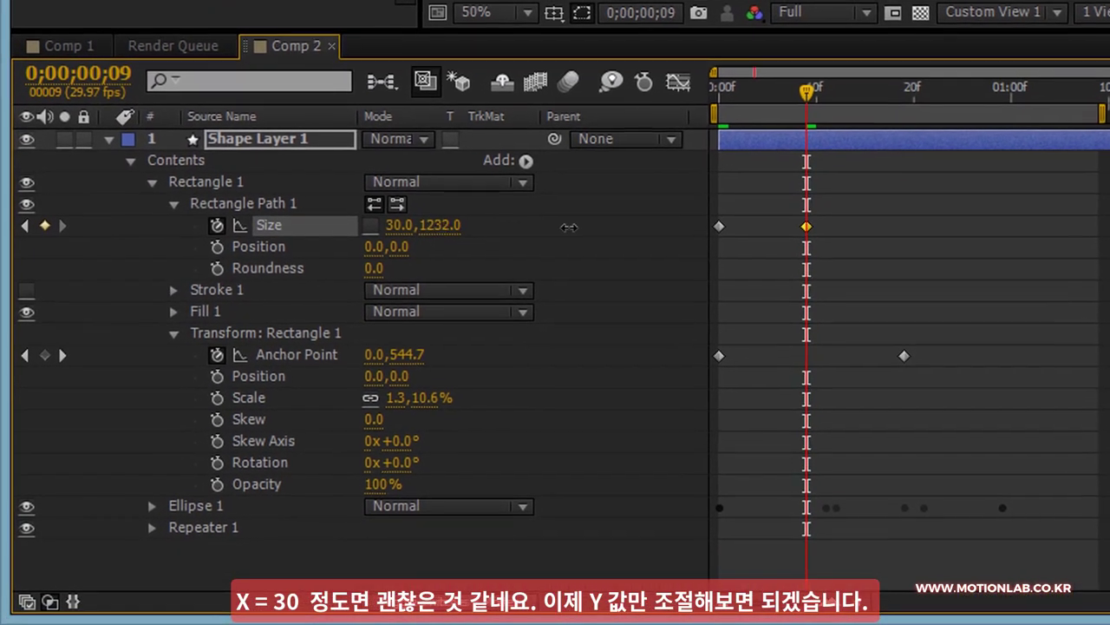
click(933, 256)
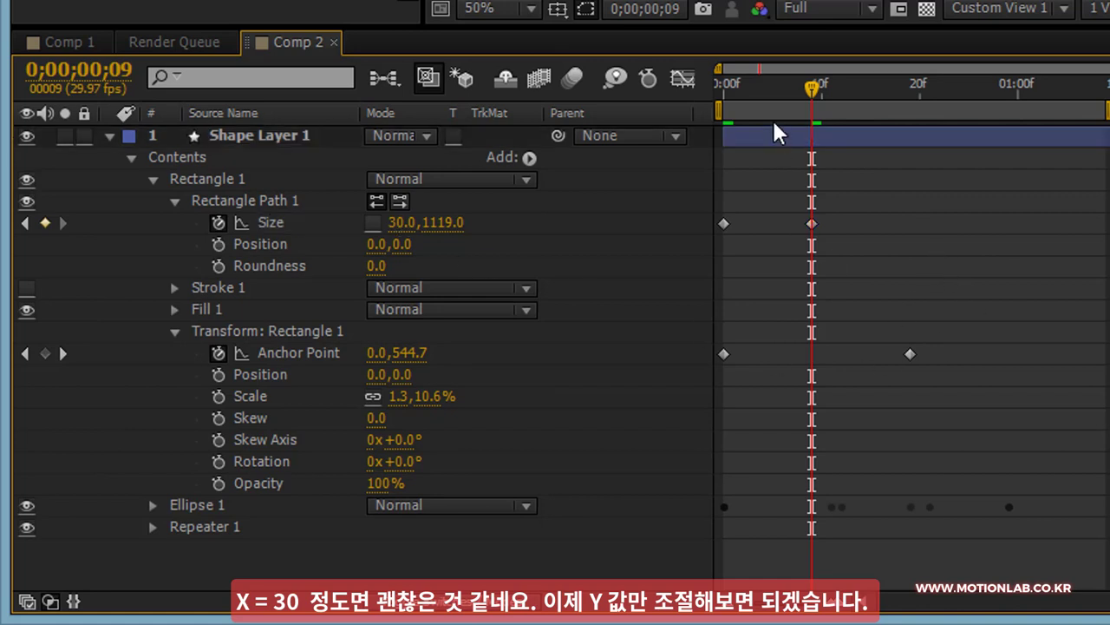
mouse_move(812, 87)
mouse_down()
mouse_move(777, 89)
mouse_move(946, 86)
mouse_move(699, 86)
mouse_up()
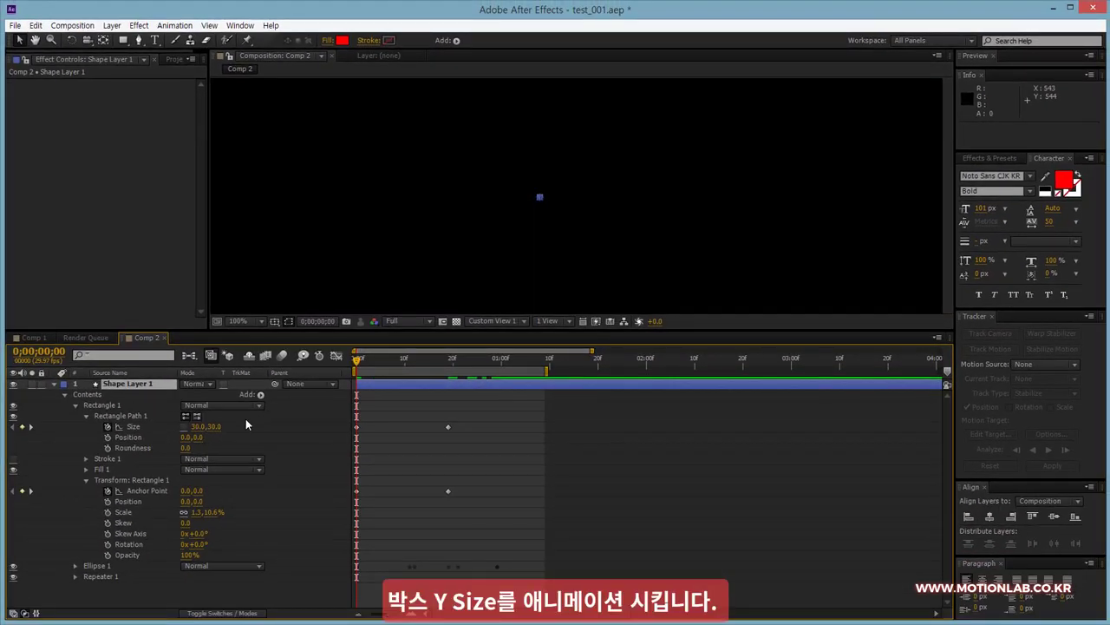
- Near one second, set both Rectangle Size values to 0 for a final keyframe
mouse_move(369, 367)
mouse_down()
mouse_move(347, 384)
mouse_move(374, 396)
mouse_move(357, 397)
mouse_move(395, 426)
mouse_up()
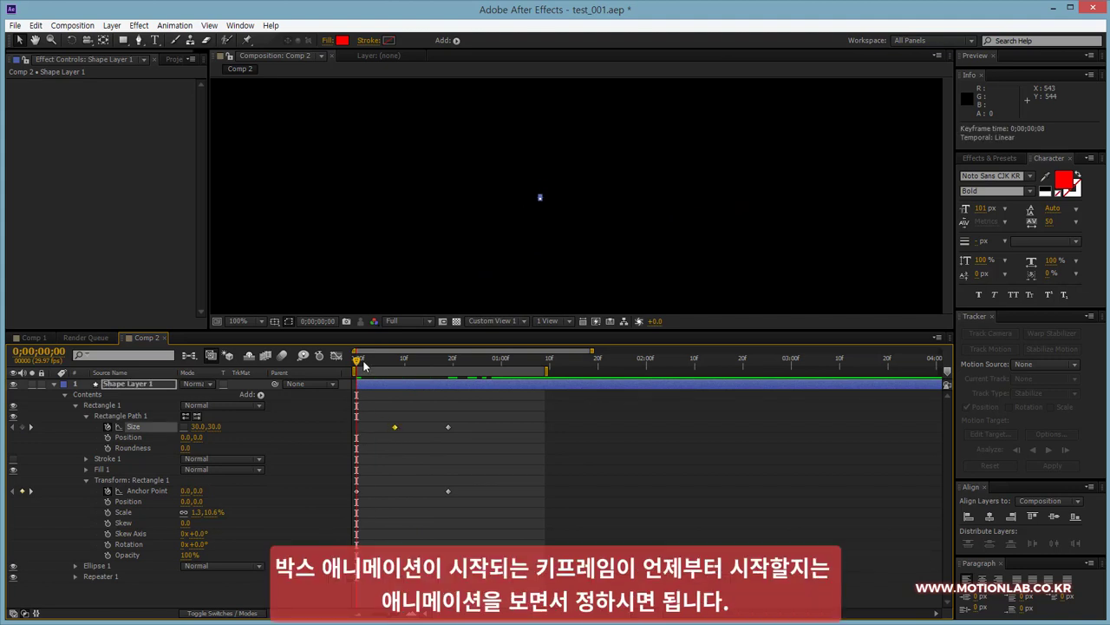
drag(364, 366, 502, 382)
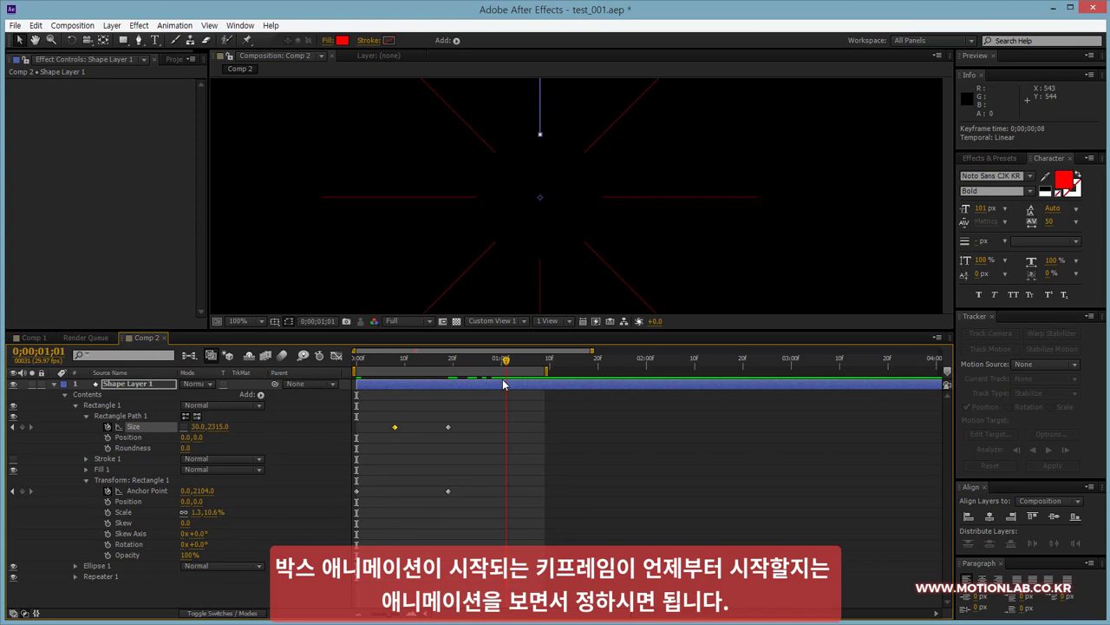
click(218, 427)
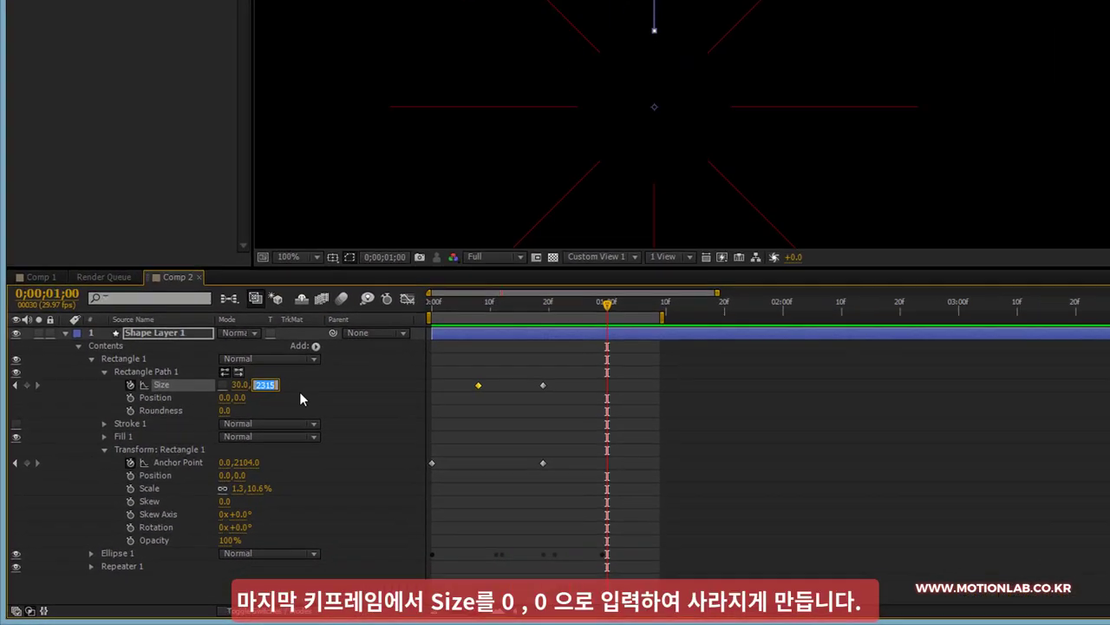
text(0)
click(281, 342)
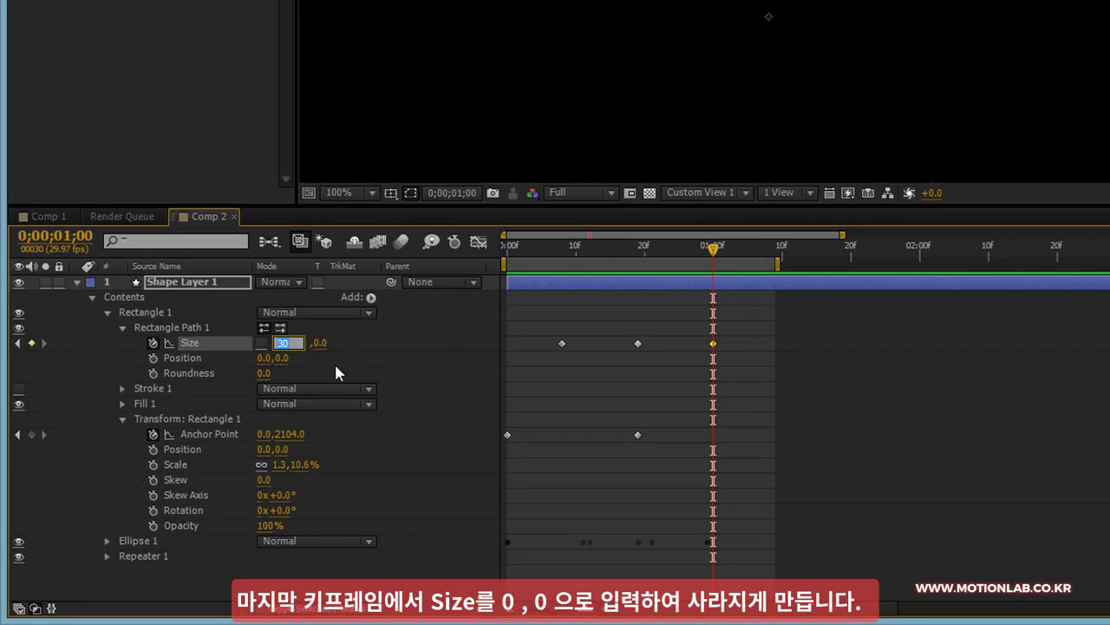
text(0)
key(Return)
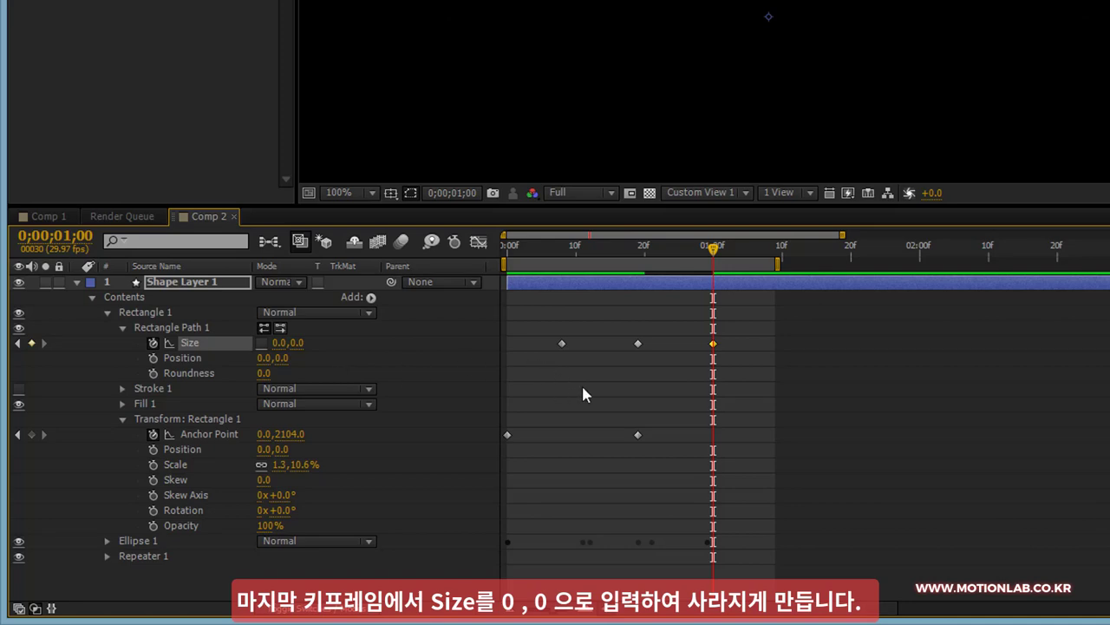
- Scrub the timeline to watch the rays streak outward and vanish
click(581, 382)
drag(551, 252, 652, 252)
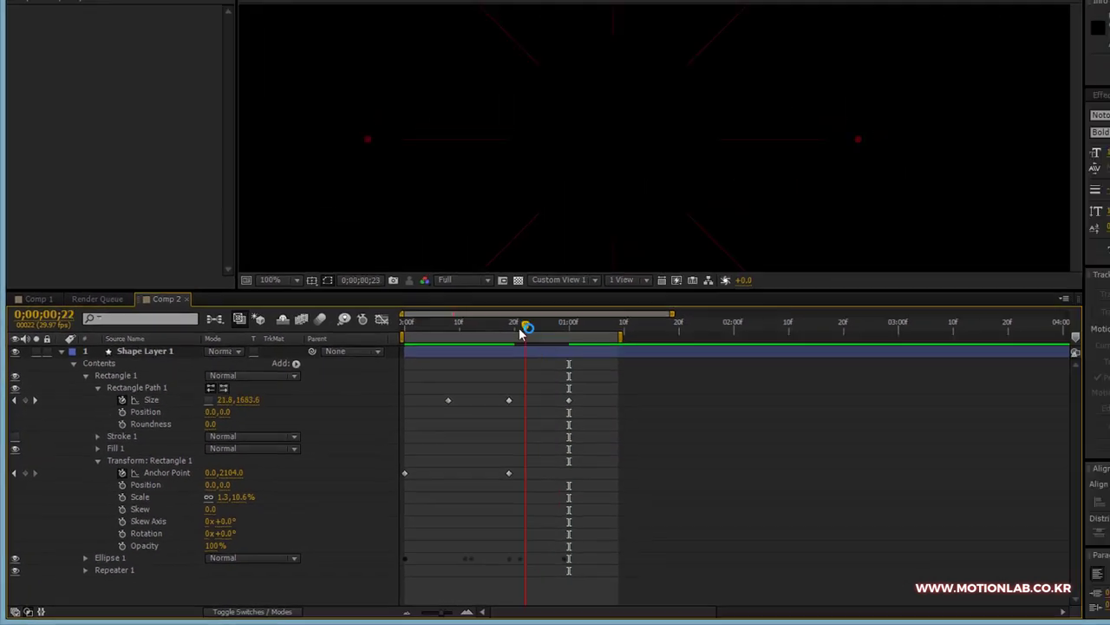
mouse_move(522, 331)
mouse_down()
mouse_move(482, 371)
mouse_move(496, 371)
mouse_move(355, 359)
mouse_move(471, 363)
mouse_move(396, 361)
mouse_move(331, 377)
mouse_move(496, 371)
mouse_move(357, 371)
mouse_move(495, 382)
mouse_move(391, 394)
mouse_up()
scroll(553, 239, down, 2)
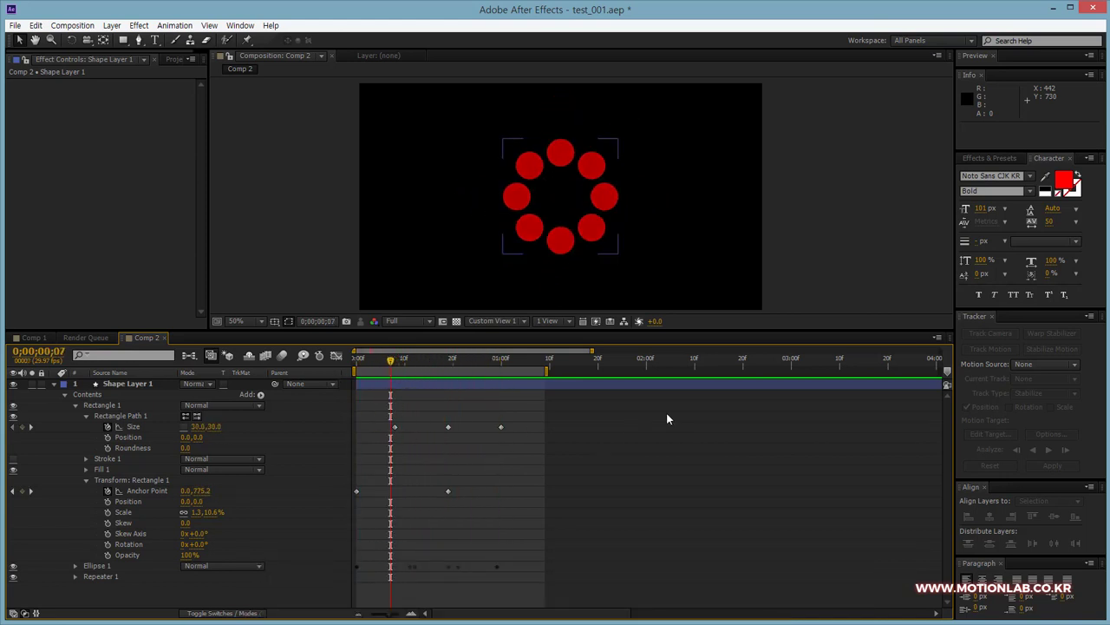
- Collapse Rectangle Path 1, Transform: Rectangle 1 and the whole Rectangle 1 group
click(87, 417)
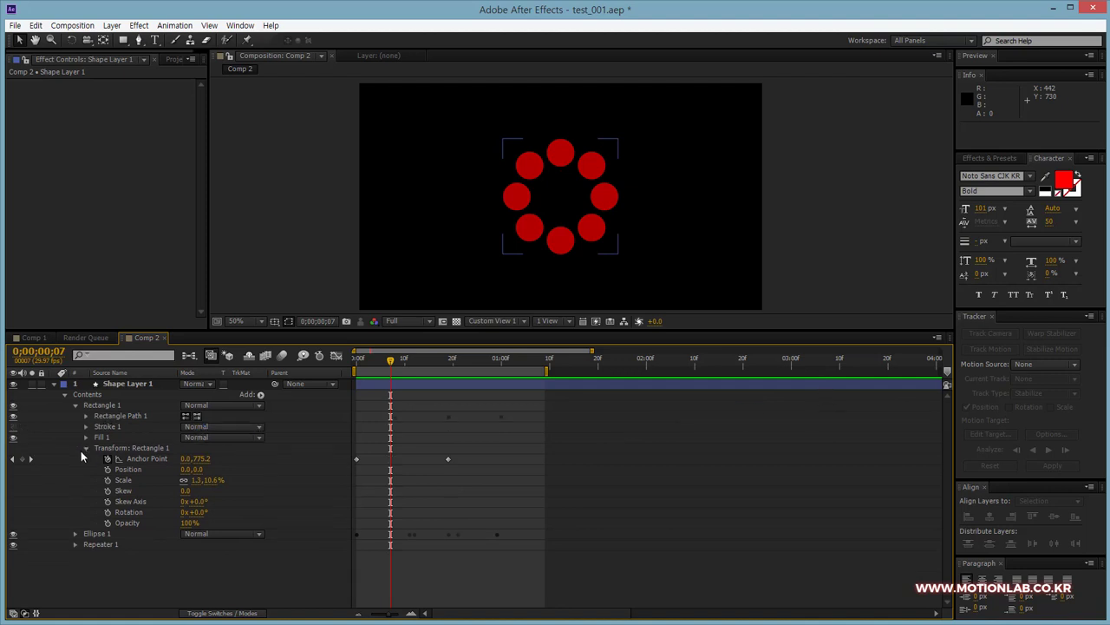
click(87, 448)
click(75, 404)
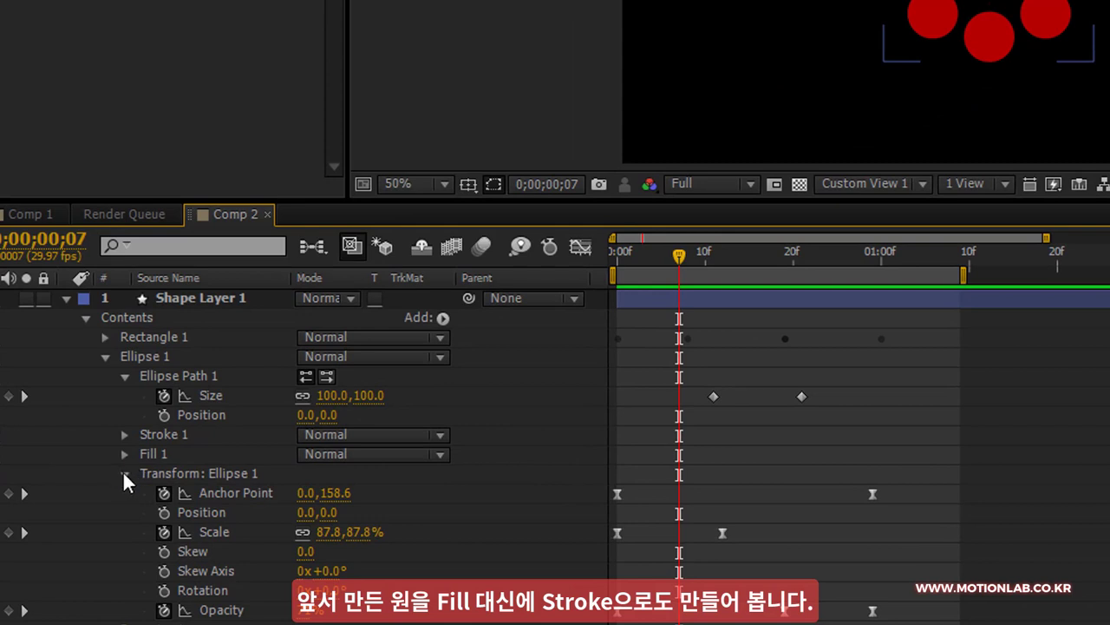
- Turn off Ellipse 1's Fill 1 so the circles lose their solid fill
click(125, 474)
click(162, 456)
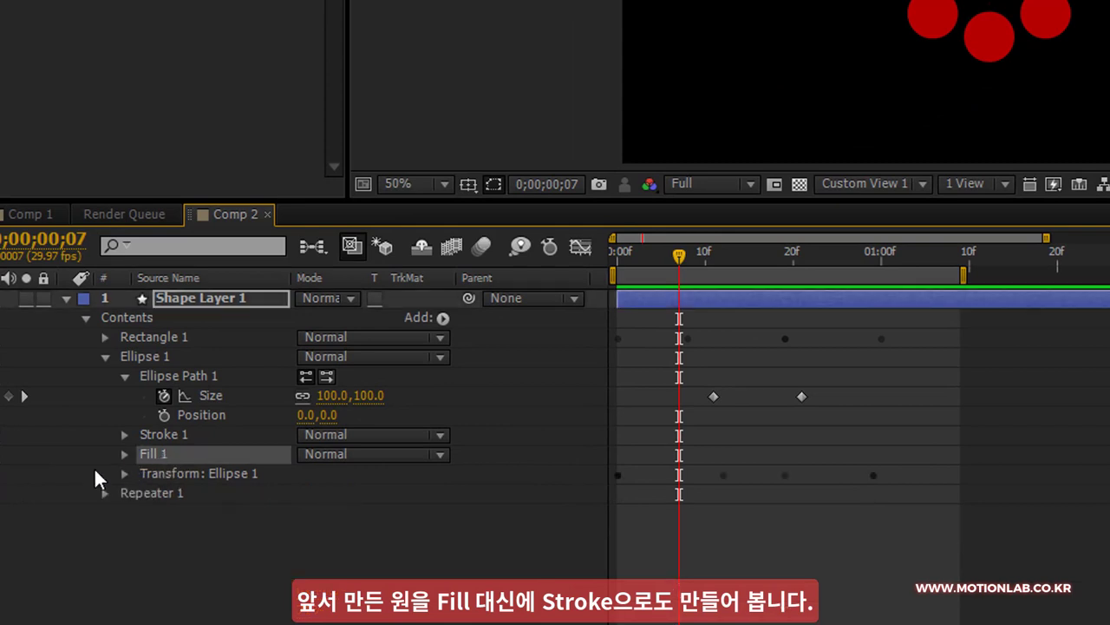
click(2, 457)
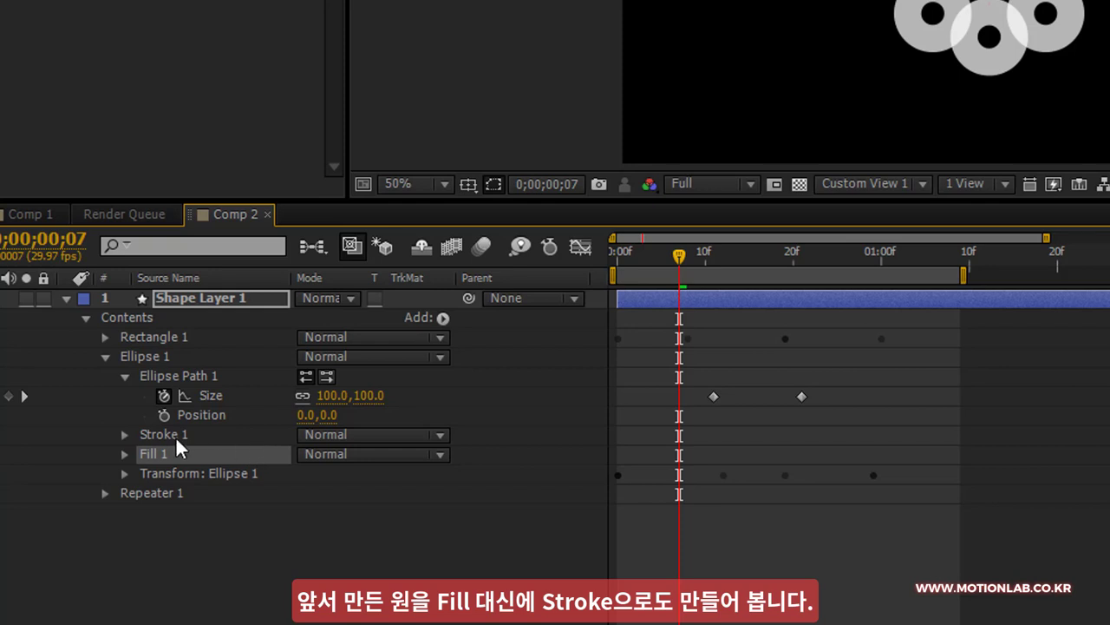
- Open Stroke 1 and try stroke widths of 20, then 10
click(124, 435)
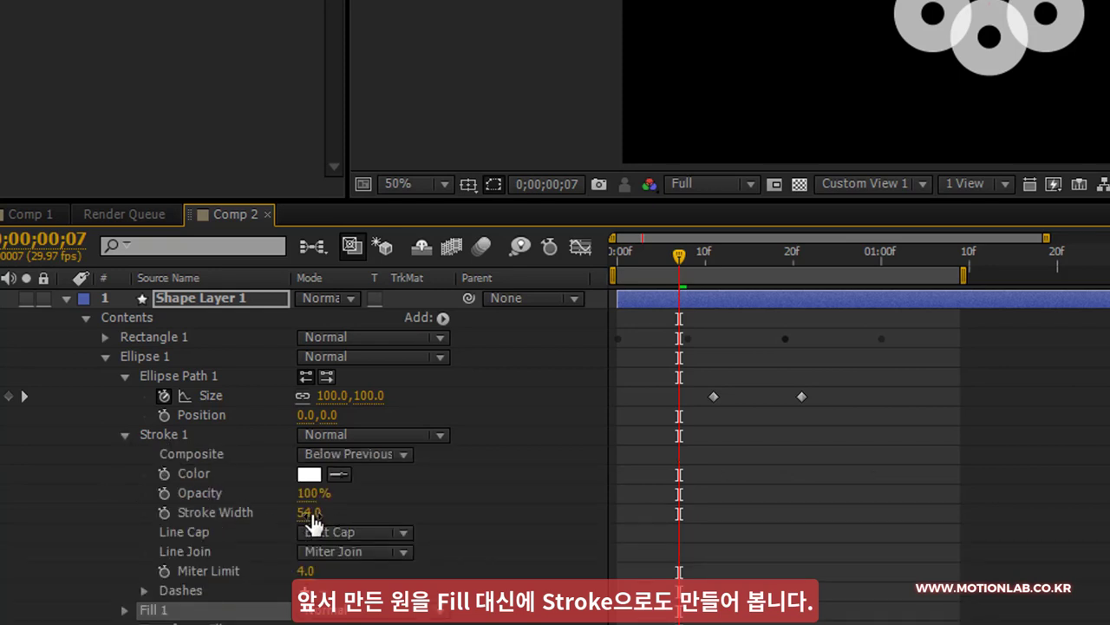
click(309, 512)
text(20)
key(Return)
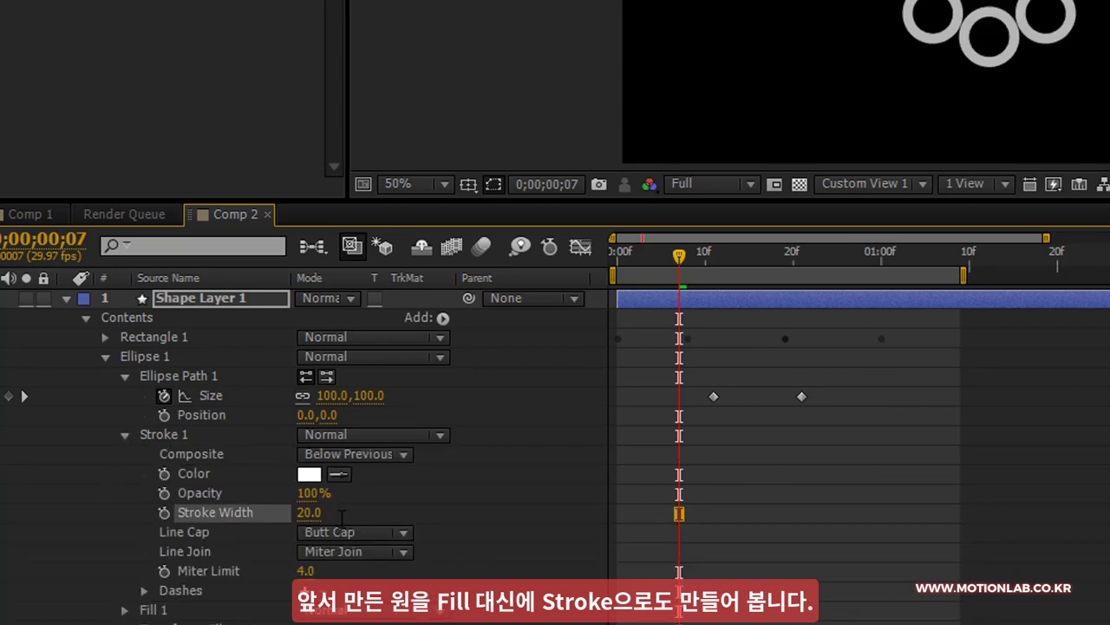
click(310, 515)
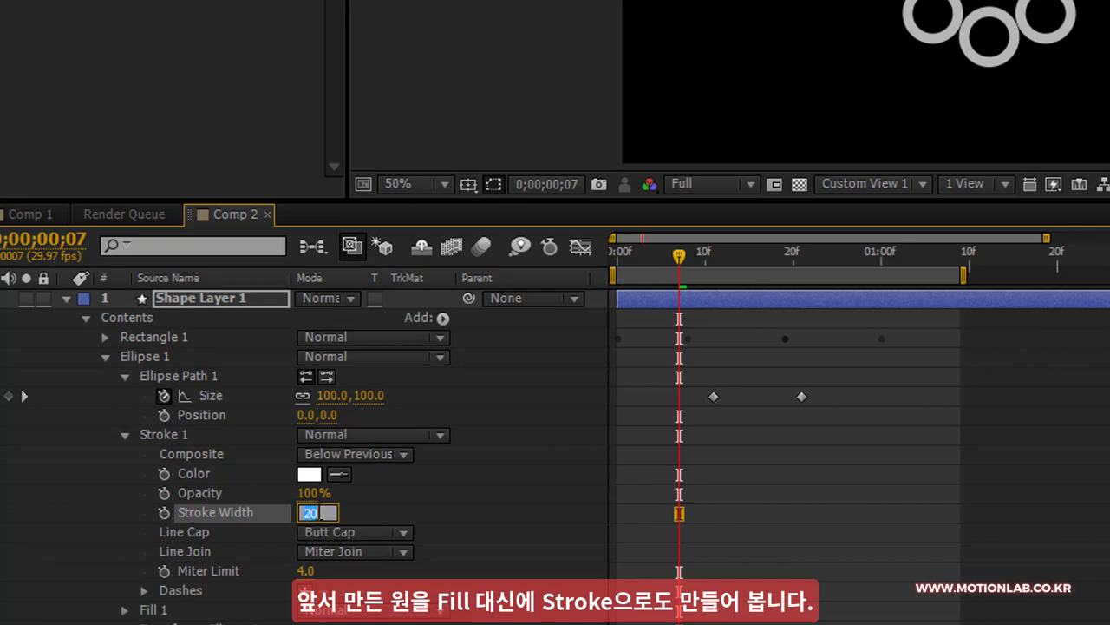
text(10)
key(Return)
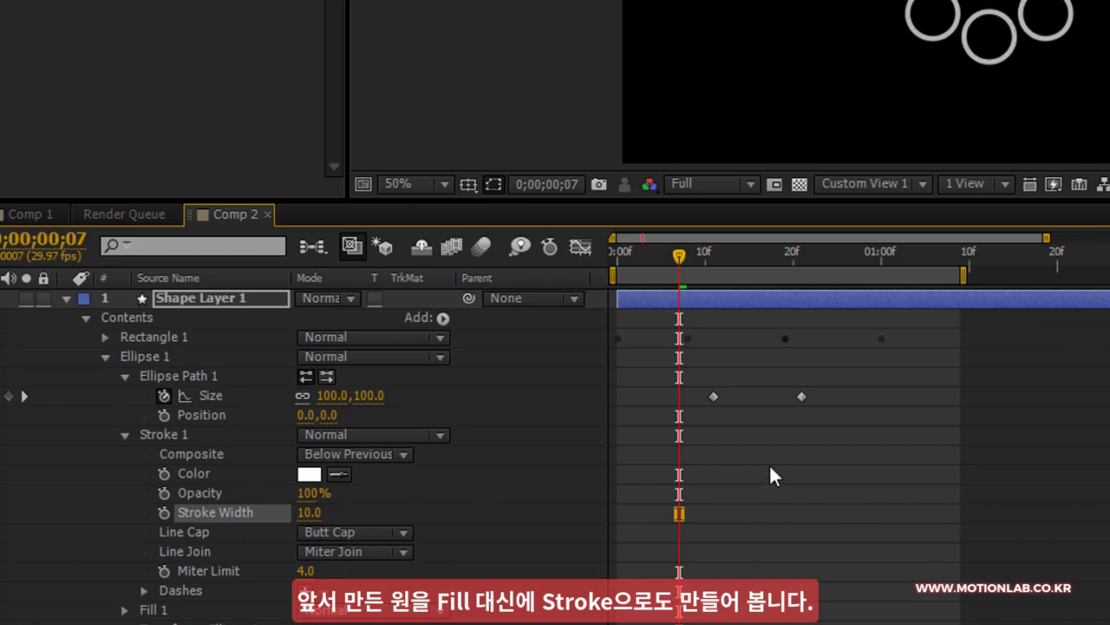
- Inspect the rings around frame 11 and settle the stroke width at 5
click(770, 465)
drag(642, 252, 763, 254)
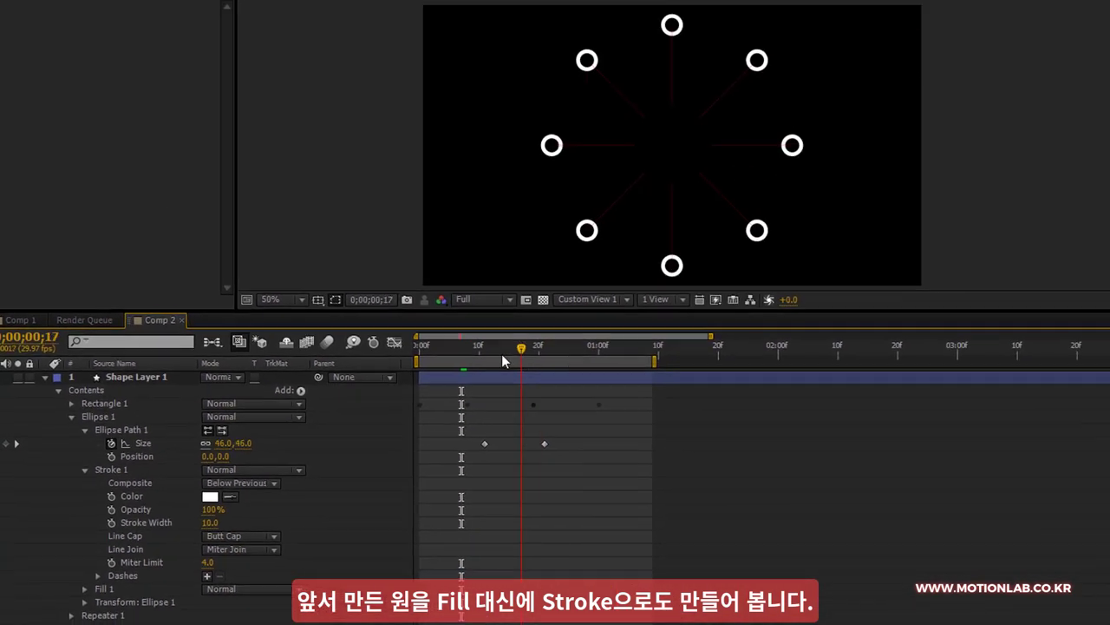
drag(501, 360, 484, 356)
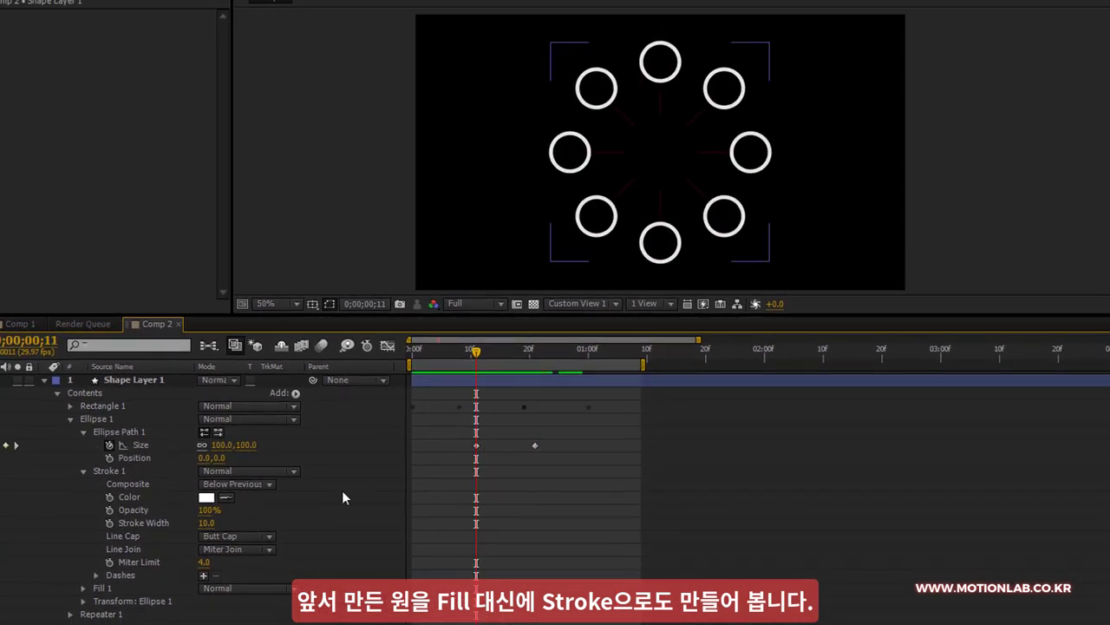
click(208, 523)
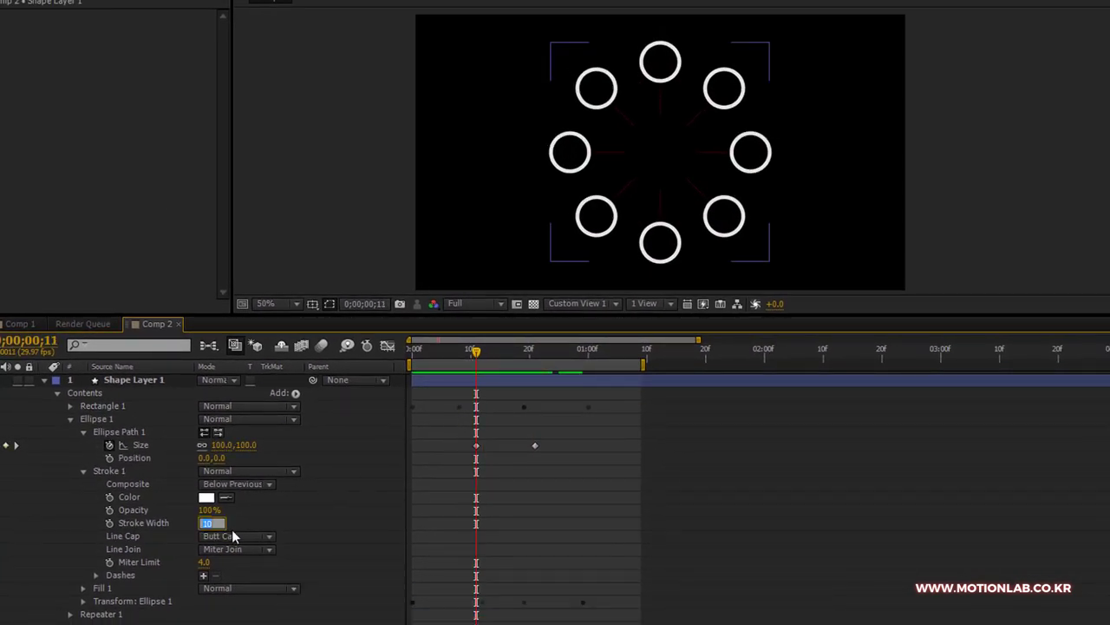
text(5)
key(Return)
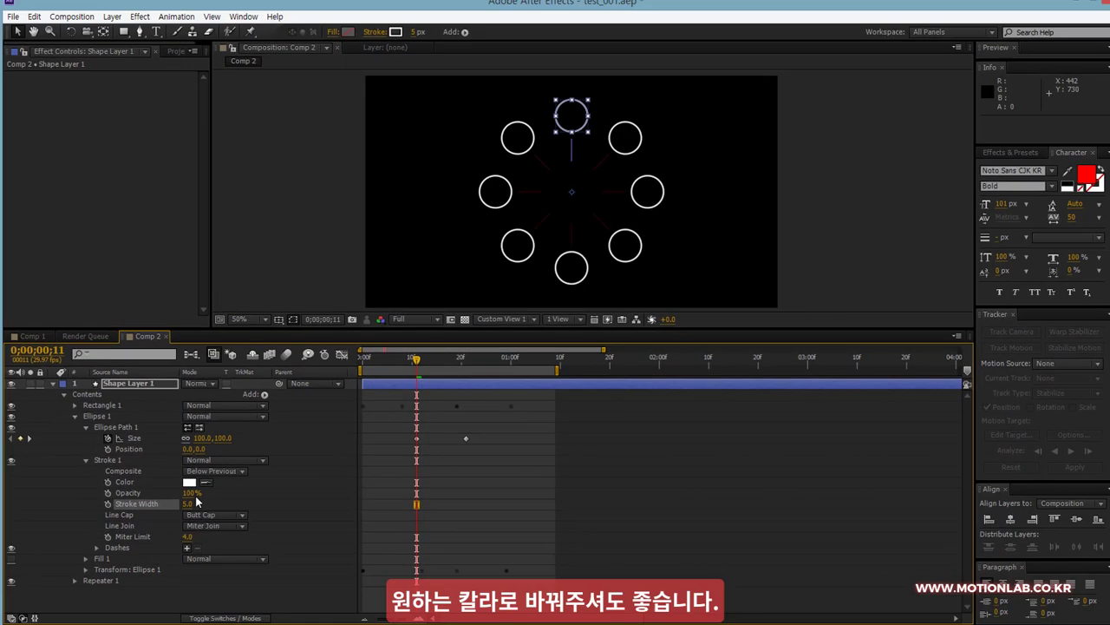
- Make Ellipse 1's stroke red, then scrub back to frame 3 to preview the red rings
click(190, 482)
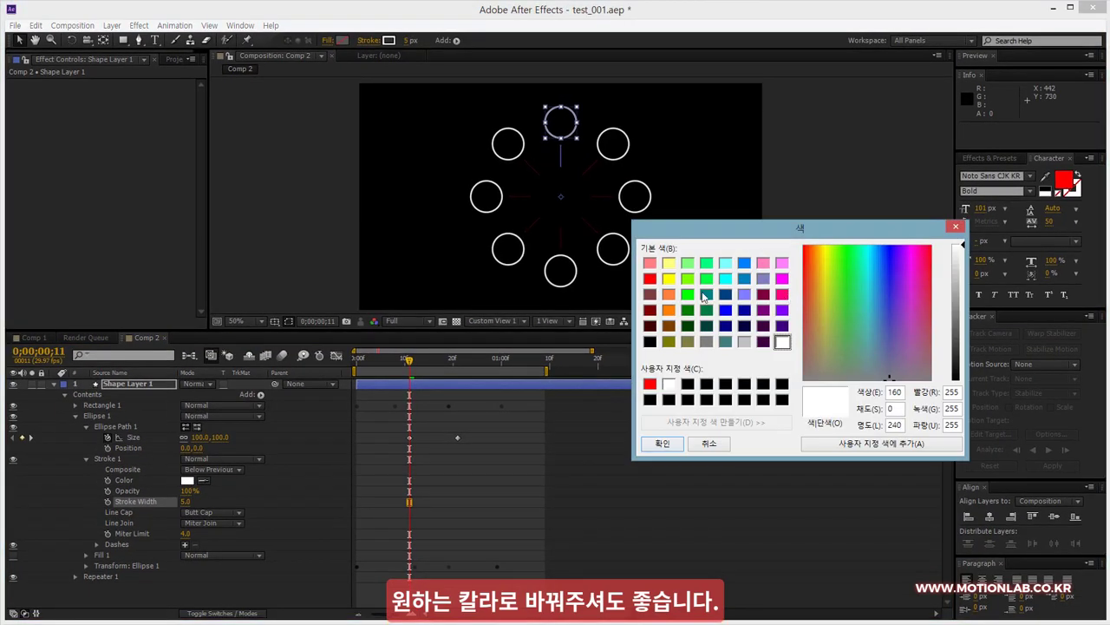
click(650, 278)
click(662, 443)
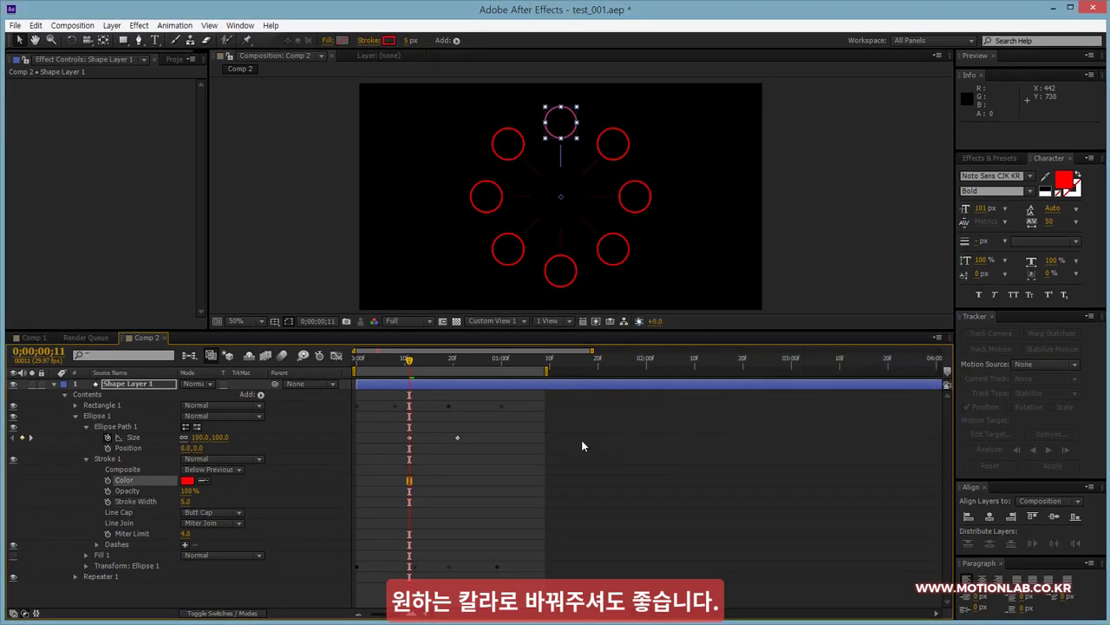
click(441, 489)
mouse_move(409, 359)
mouse_down()
mouse_move(370, 369)
mouse_move(491, 364)
mouse_move(385, 359)
mouse_move(436, 365)
mouse_up()
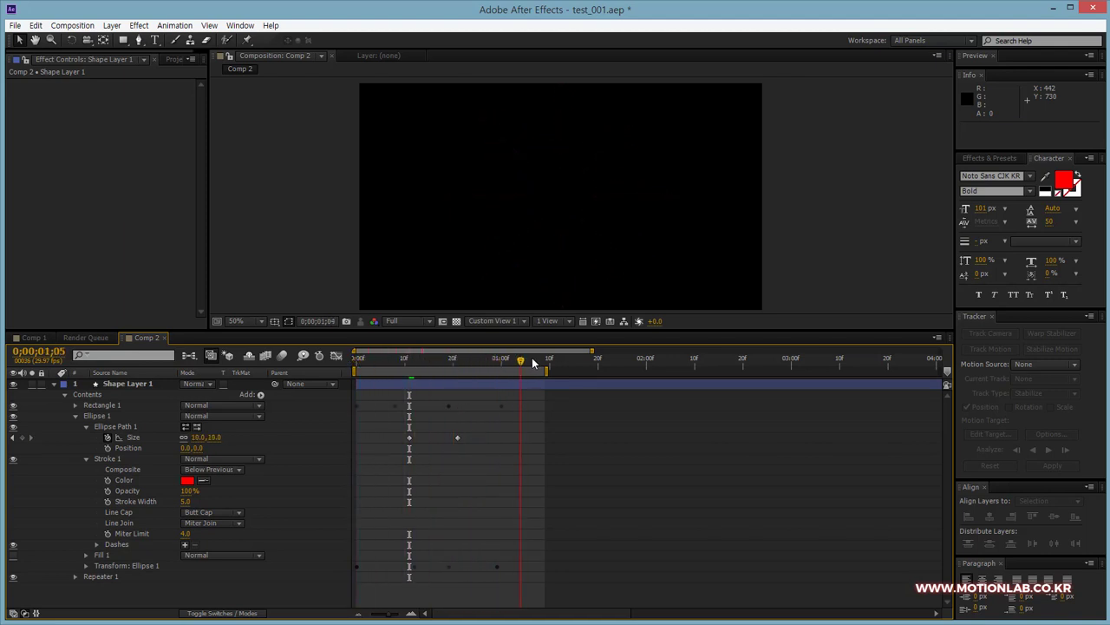
drag(436, 365, 506, 361)
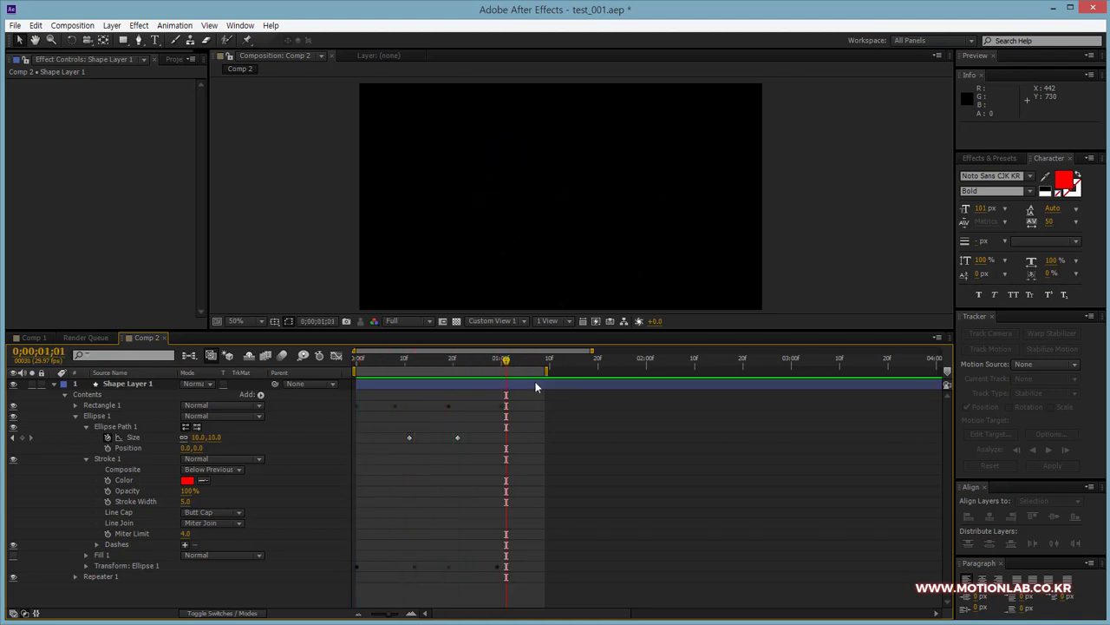